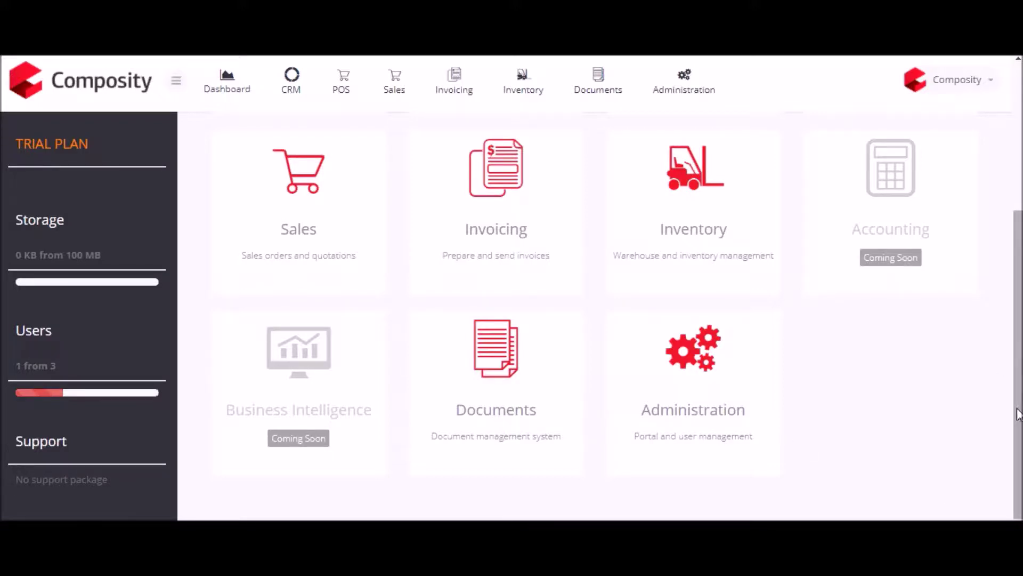
- Open the Invoicing module from the module overview and set its dashboard period to the last 7 days
scroll(376, 224, up, 5)
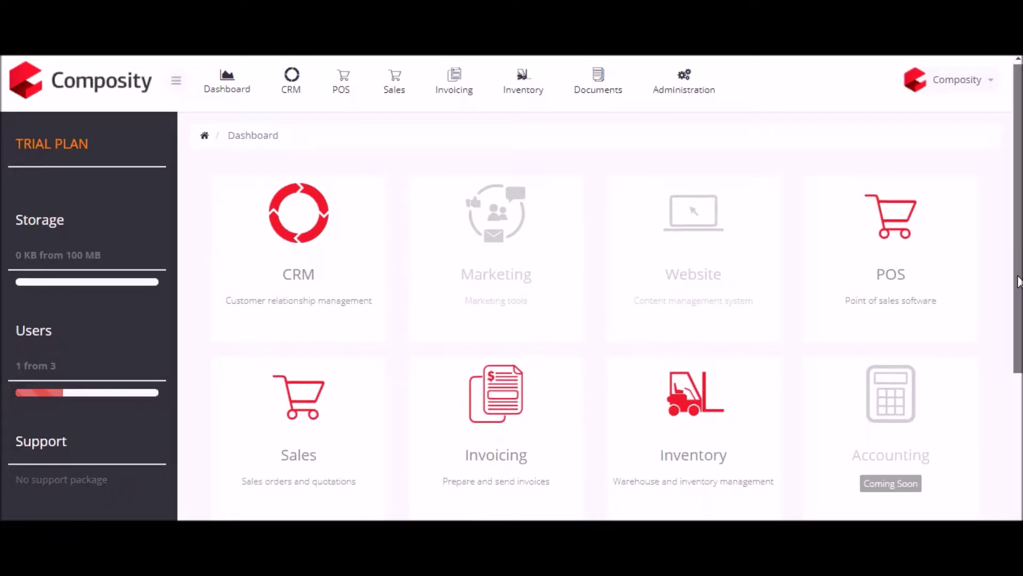
scroll(1009, 353, down, 4)
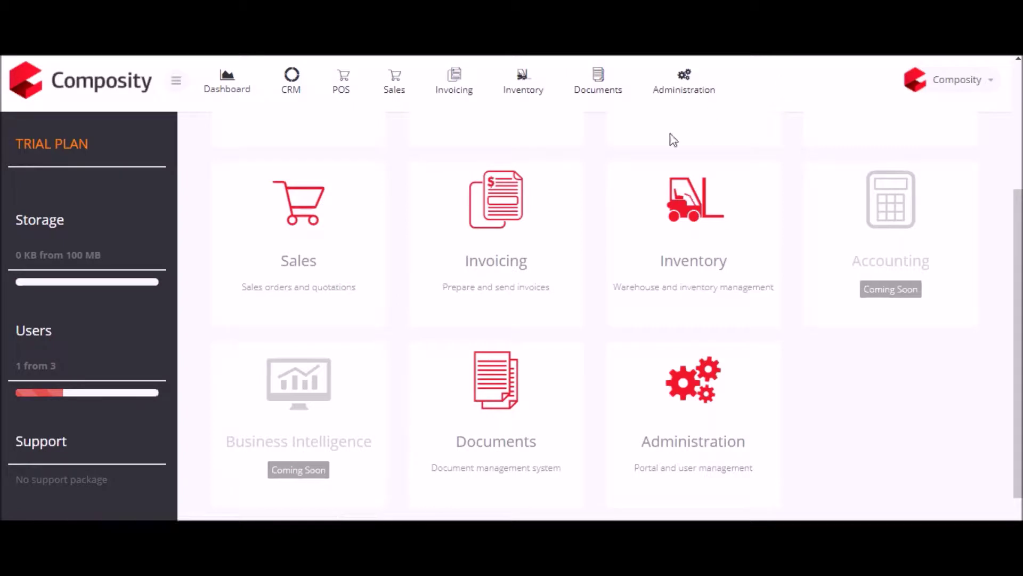
click(516, 222)
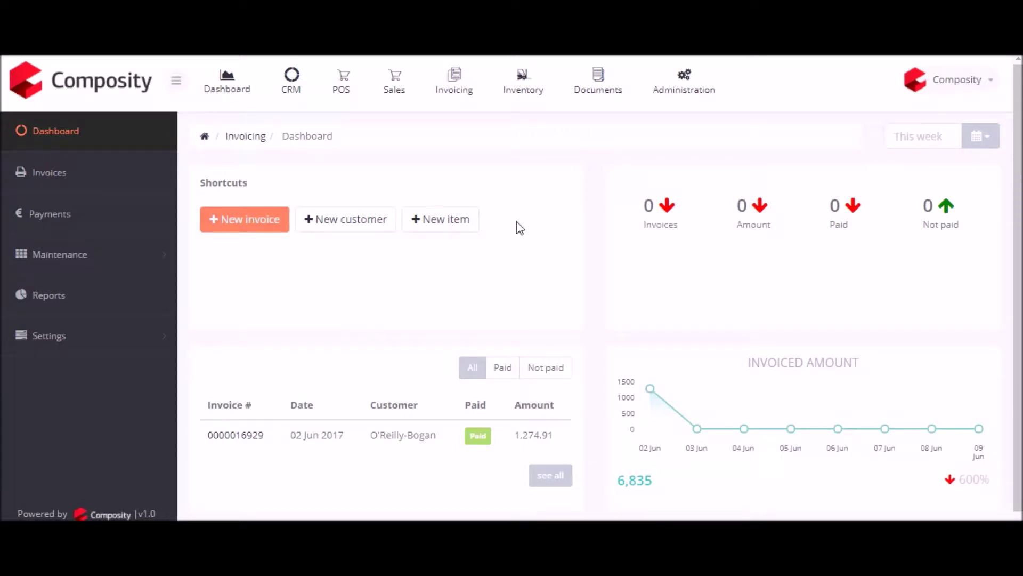
click(981, 137)
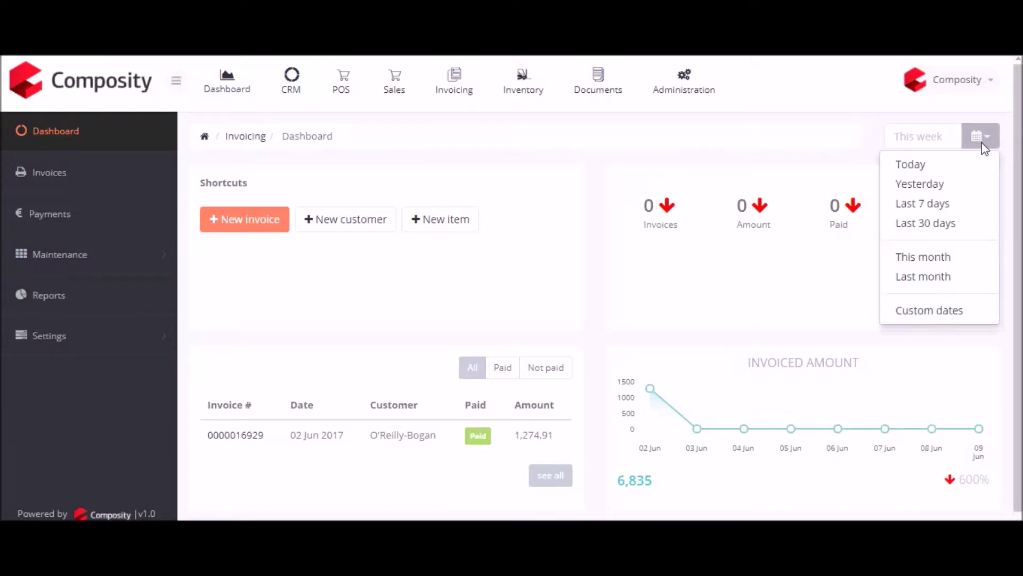
click(934, 209)
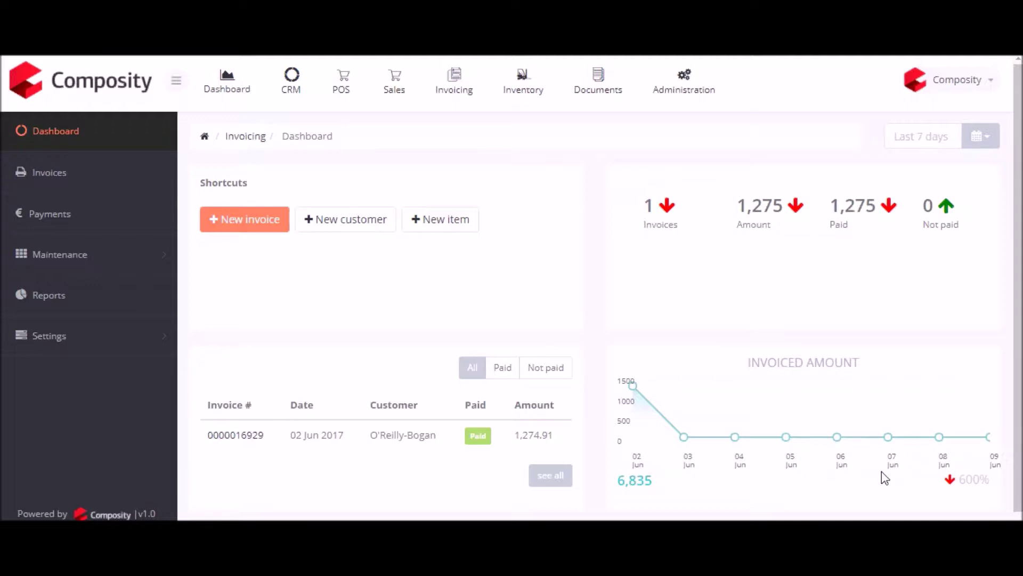
- Open the company information in the invoicing settings to review the billing data
click(73, 335)
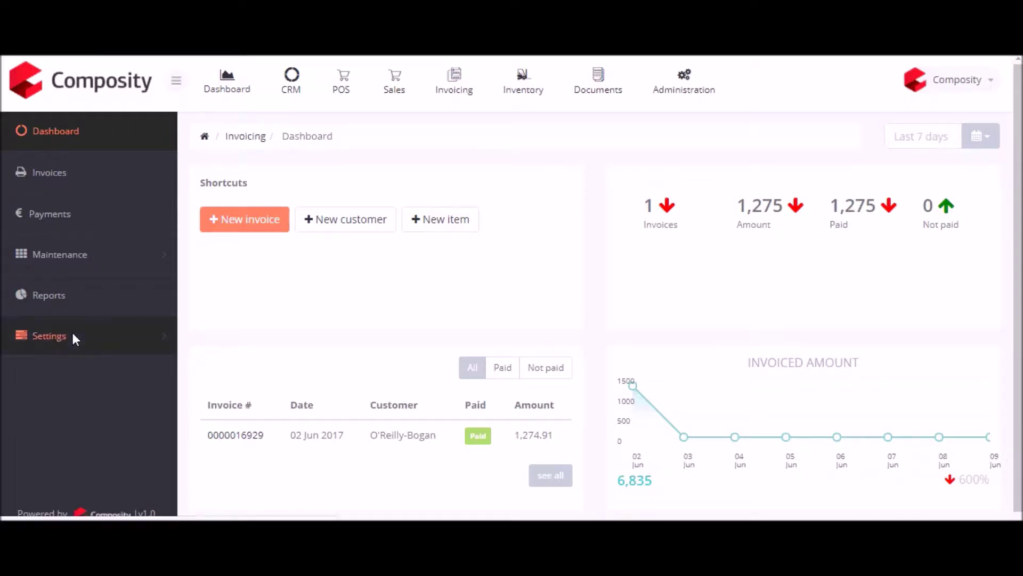
click(71, 330)
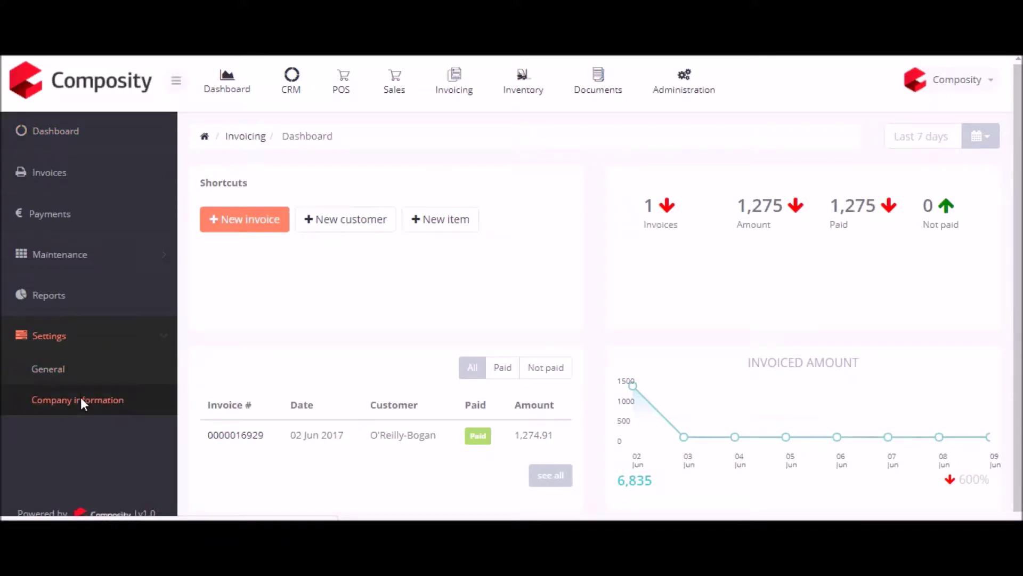
click(156, 399)
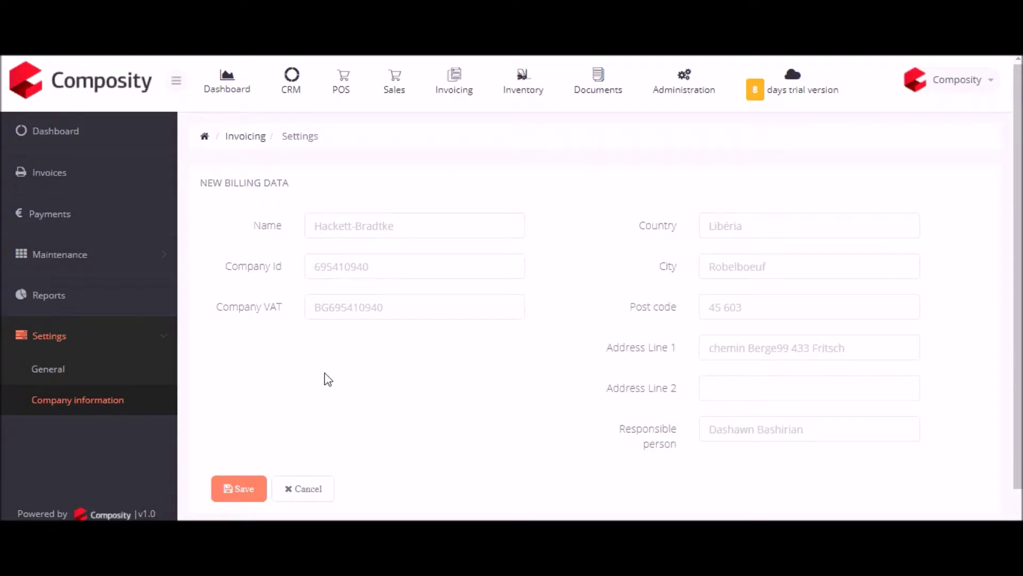
- Review the general invoicing settings, including the VAT rate, decimal scales, discount, currency and custom text options
click(55, 369)
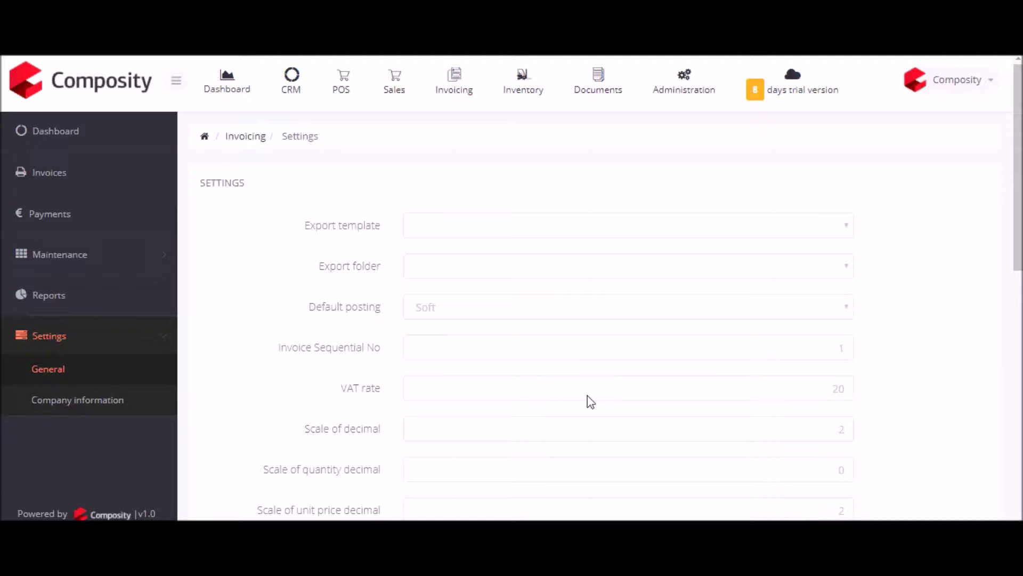
click(553, 430)
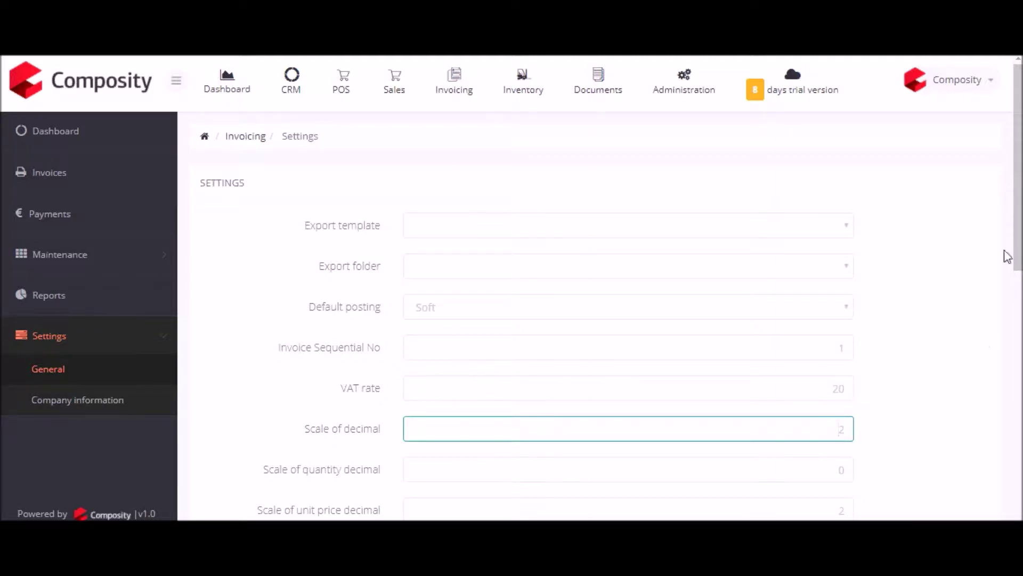
drag(1018, 246, 1011, 406)
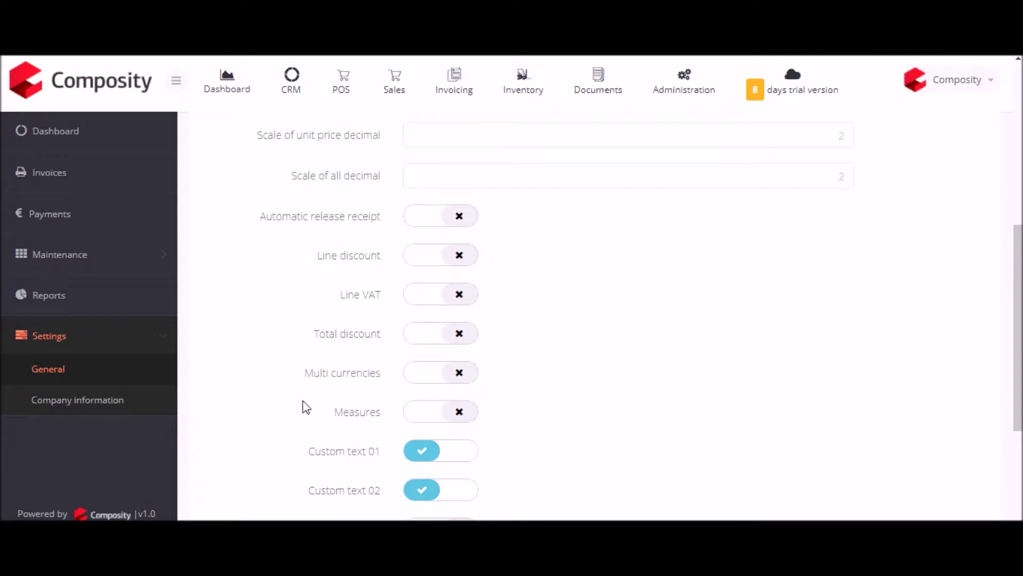
- Start a new invoice from the invoices list and look over its whole form, from customer to totals
click(68, 166)
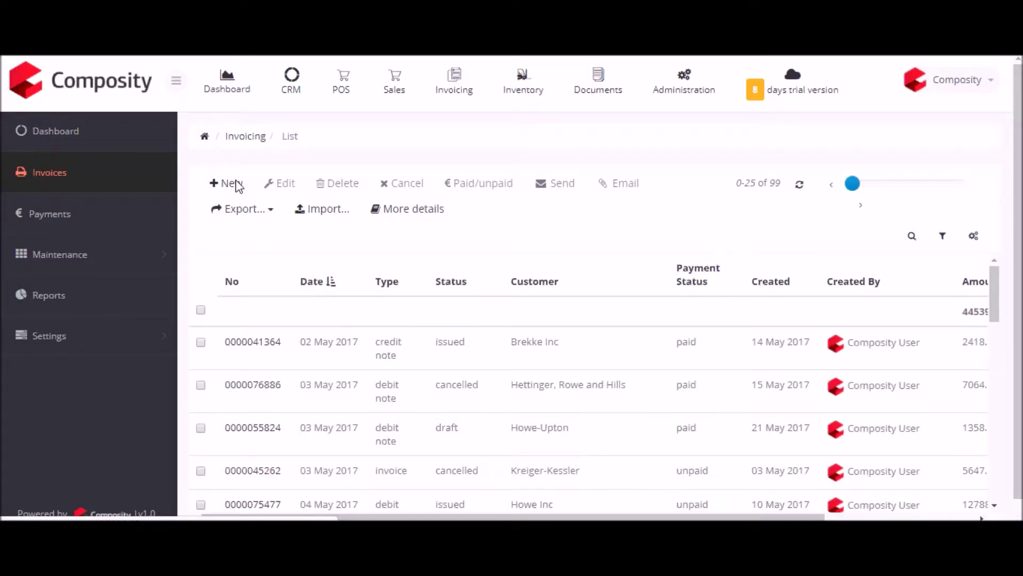
click(233, 184)
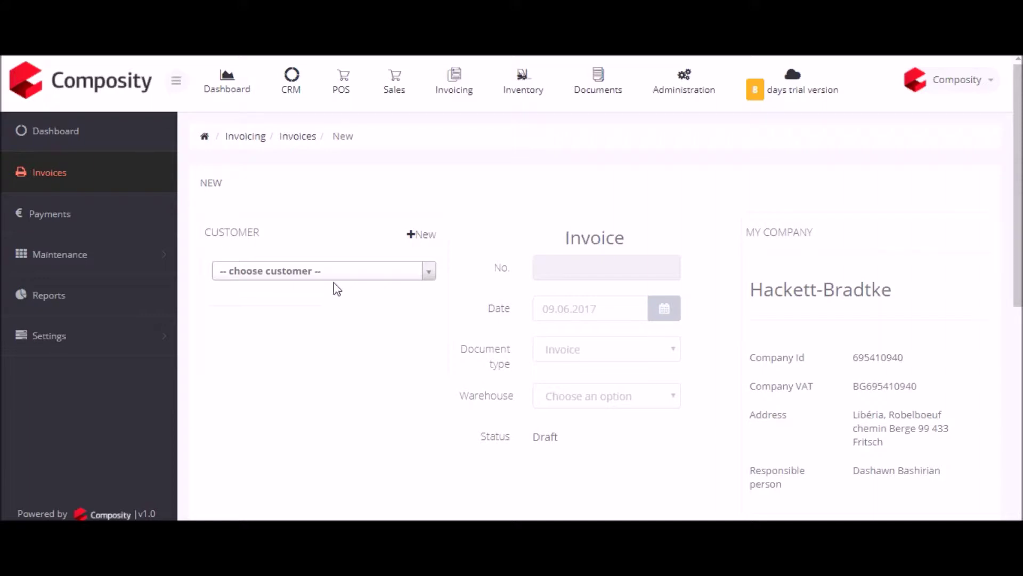
drag(1016, 210, 1016, 393)
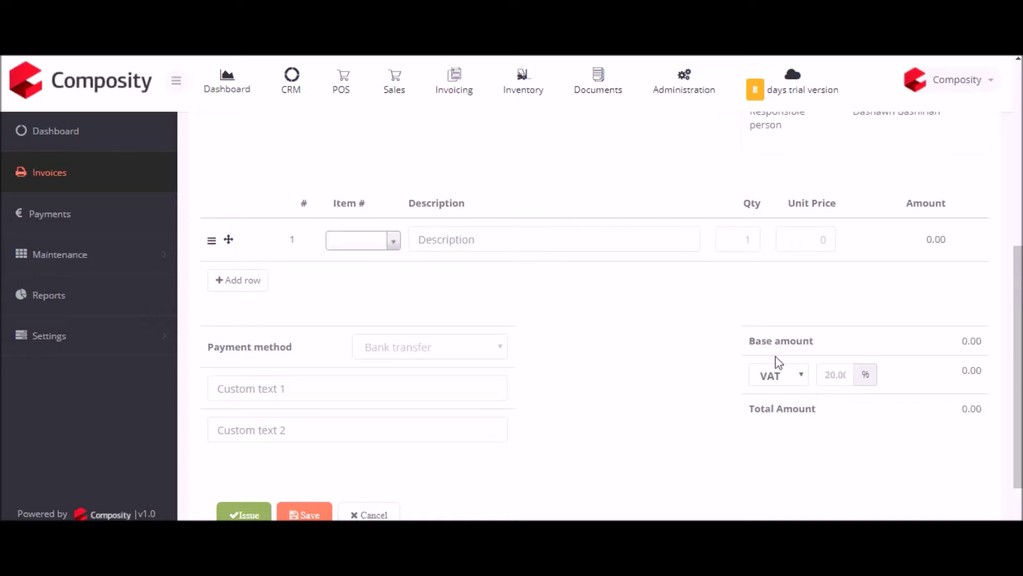
drag(1015, 392, 989, 215)
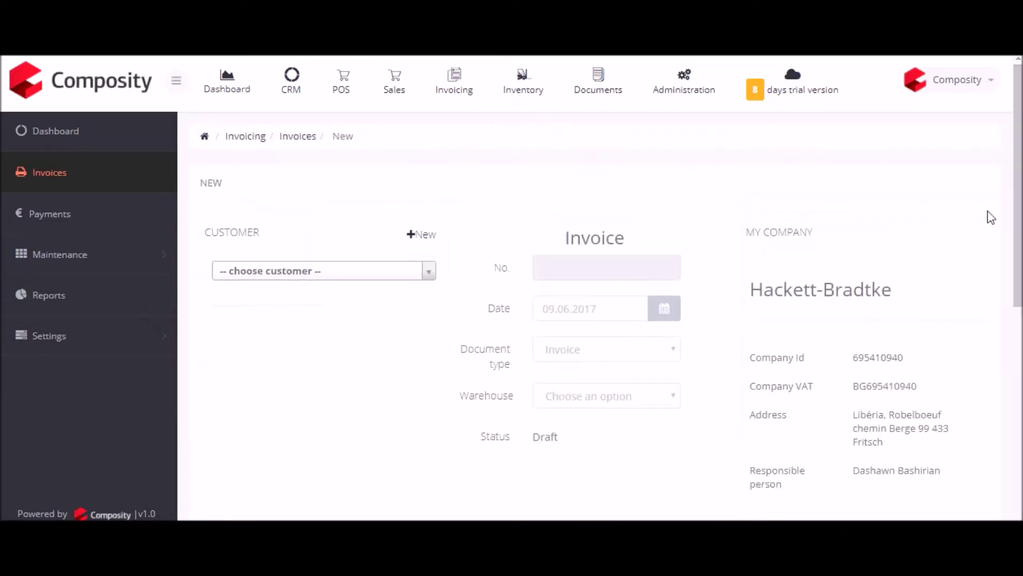
- View the available customers and warehouses on the new invoice without choosing any
click(420, 278)
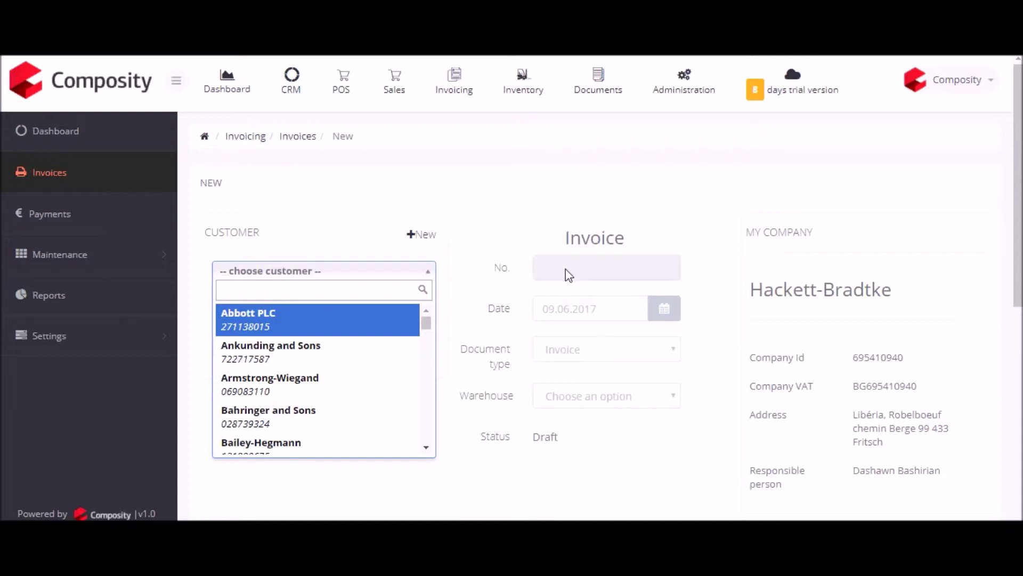
click(557, 399)
click(667, 399)
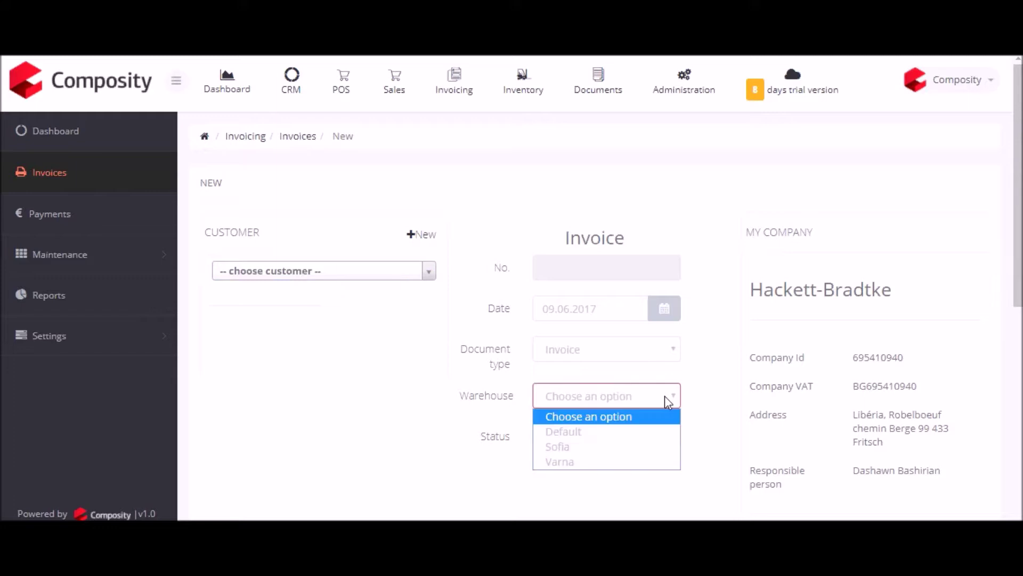
click(667, 399)
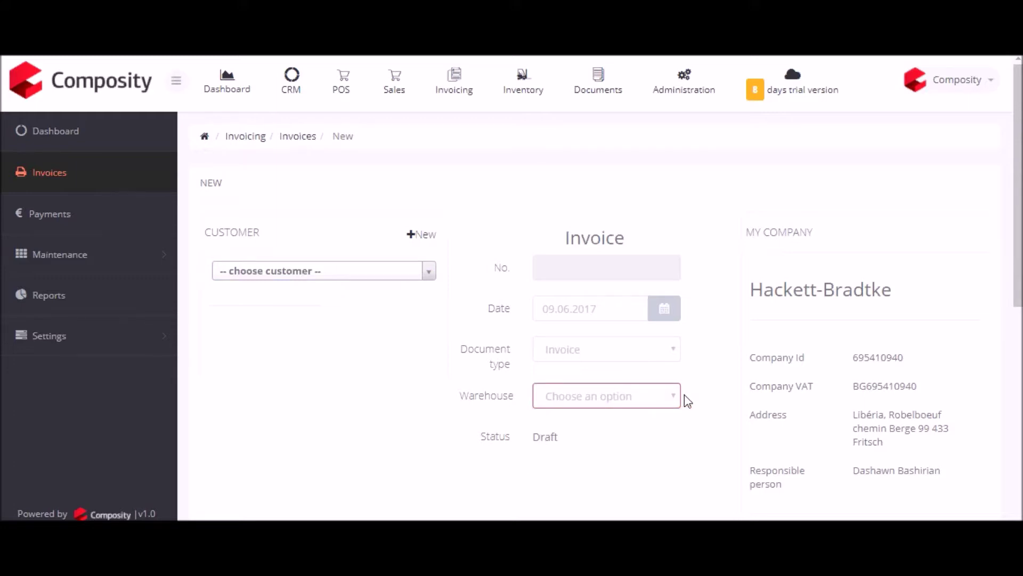
- Set the first invoice row's item to Item 244, then check its quantity and the VAT rate
scroll(994, 366, down, 5)
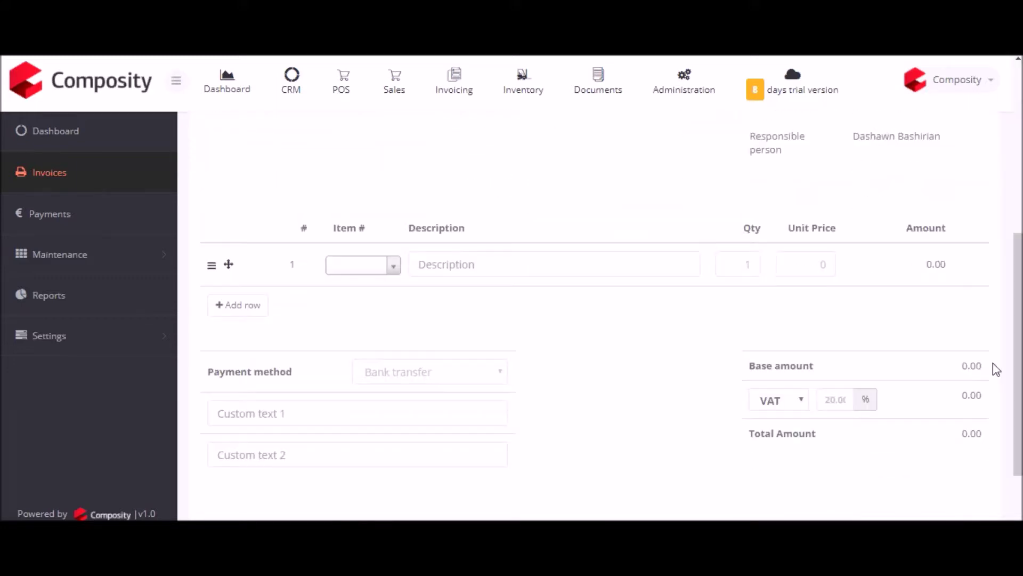
click(393, 265)
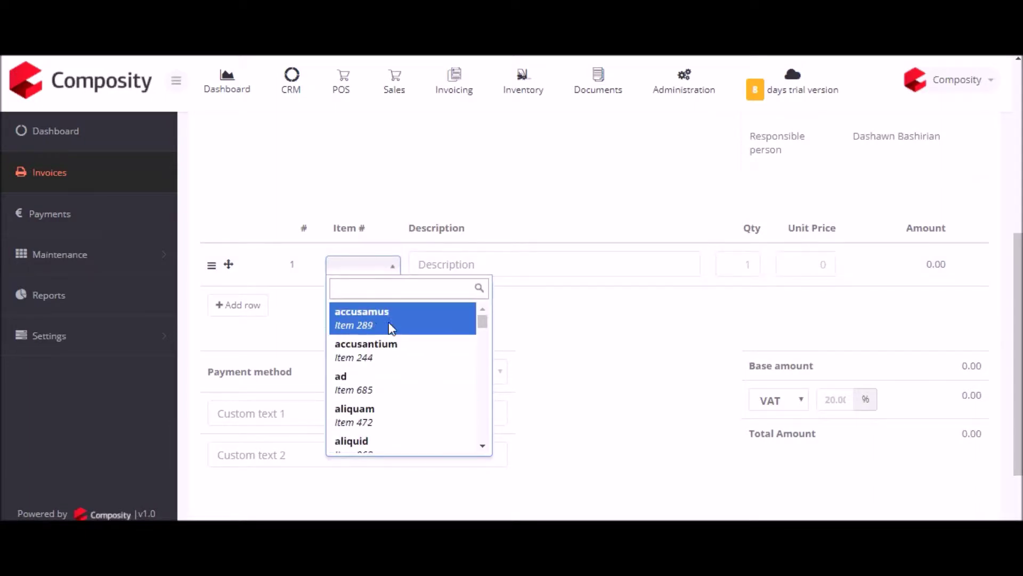
click(47, 253)
click(81, 255)
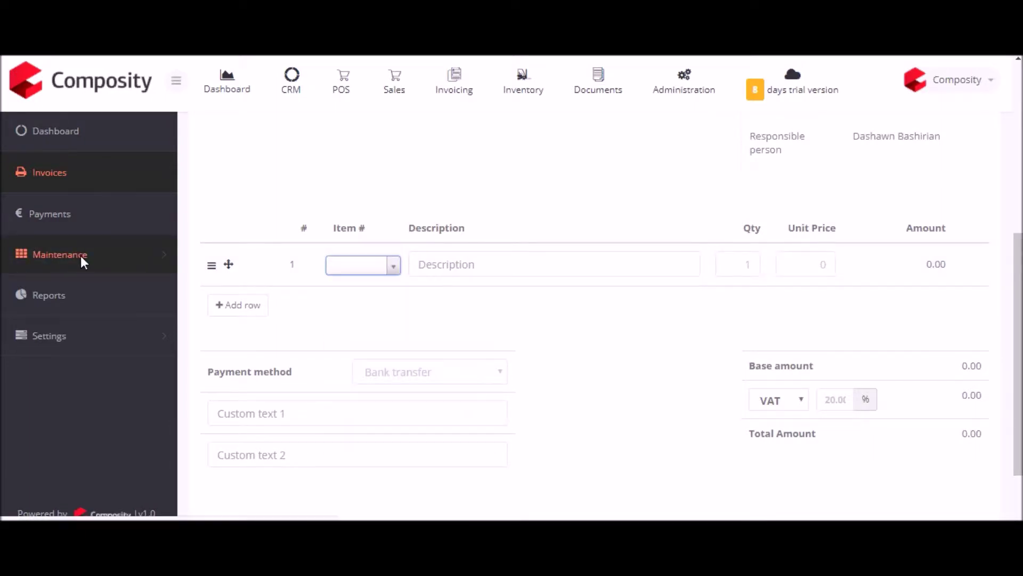
scroll(81, 255, down, 1)
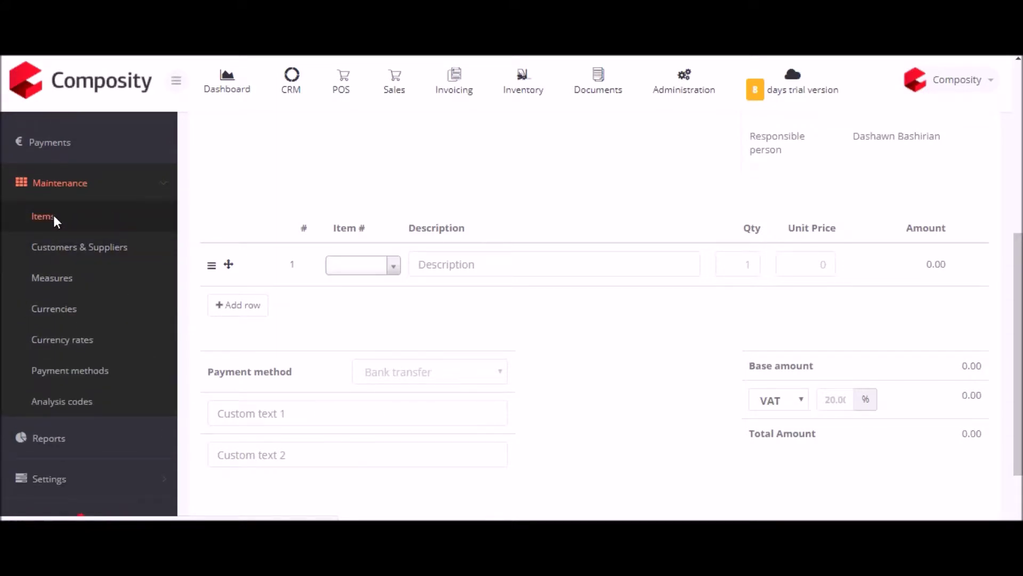
click(347, 266)
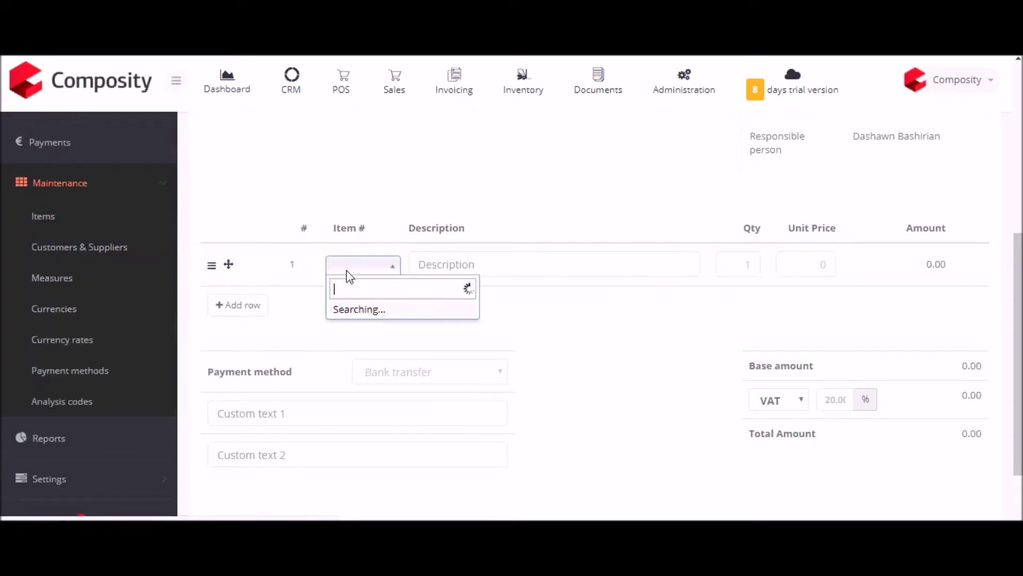
click(368, 342)
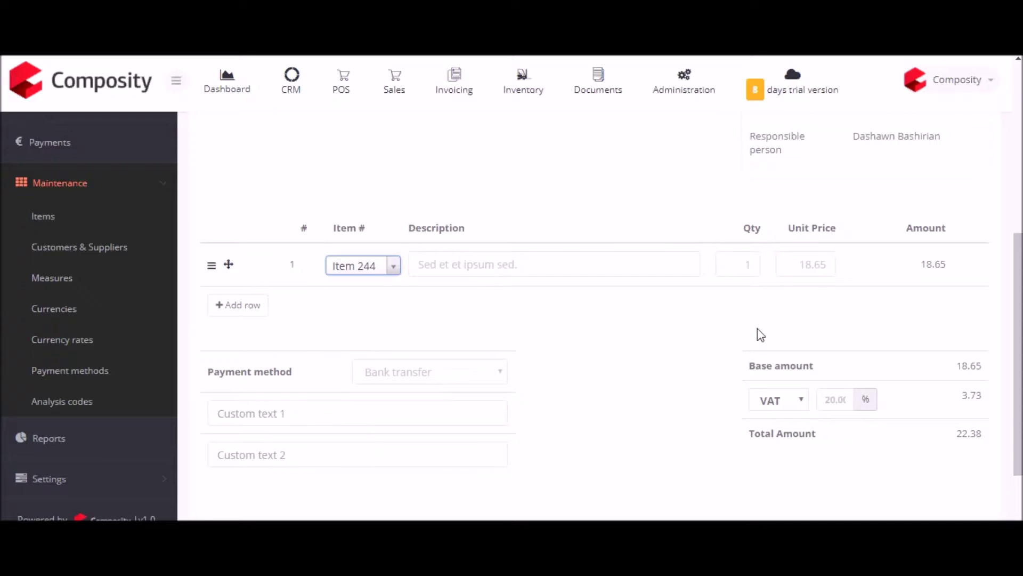
click(734, 266)
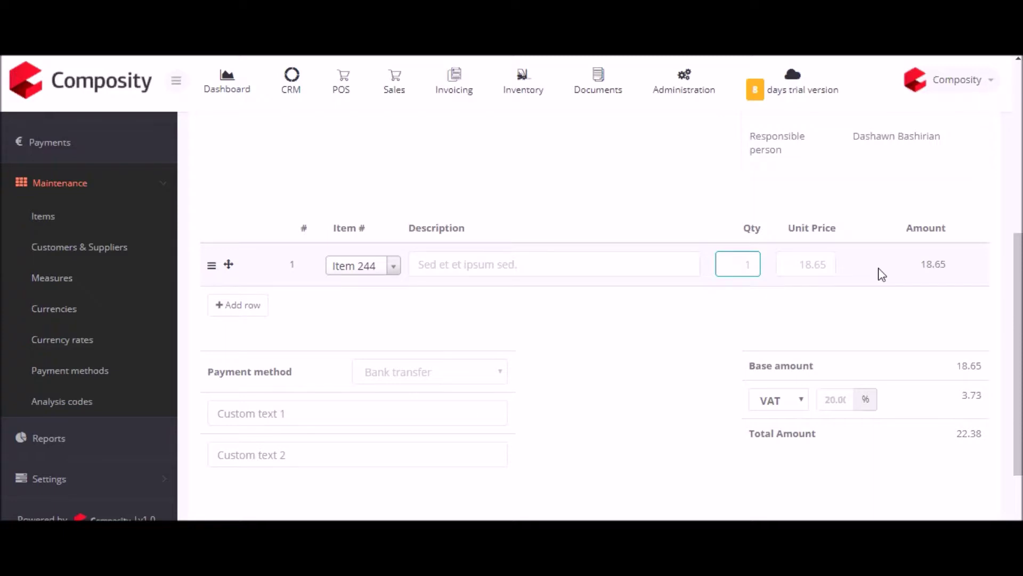
click(827, 404)
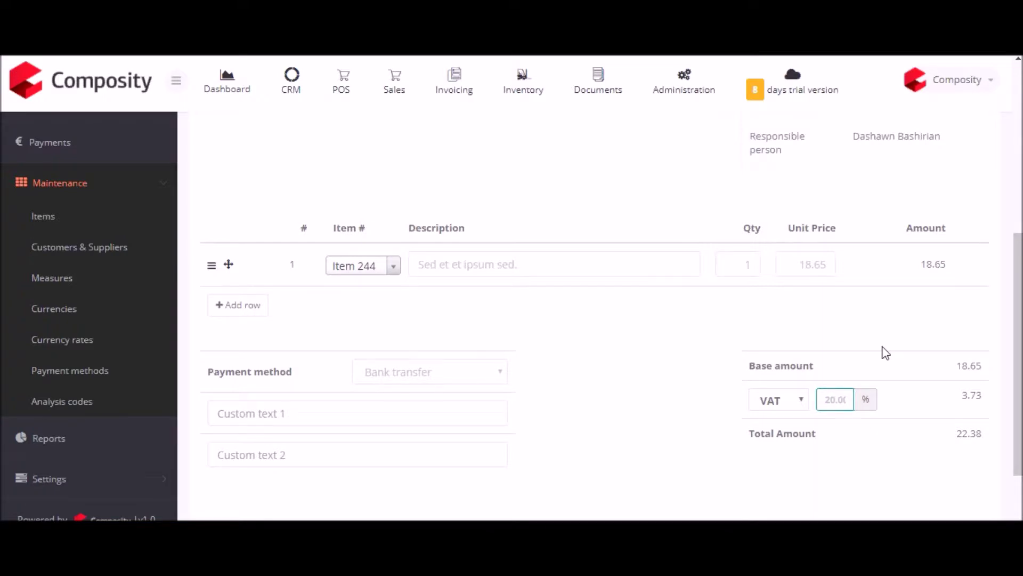
- Add a second row to the invoice, move it above the Item 244 row and return it to second place
click(236, 308)
click(230, 313)
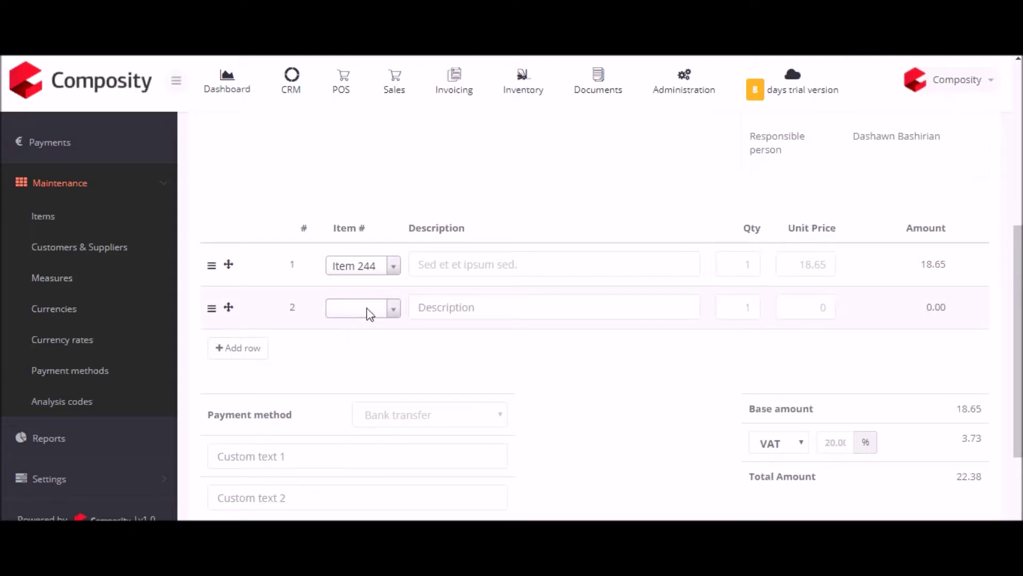
drag(230, 308, 233, 263)
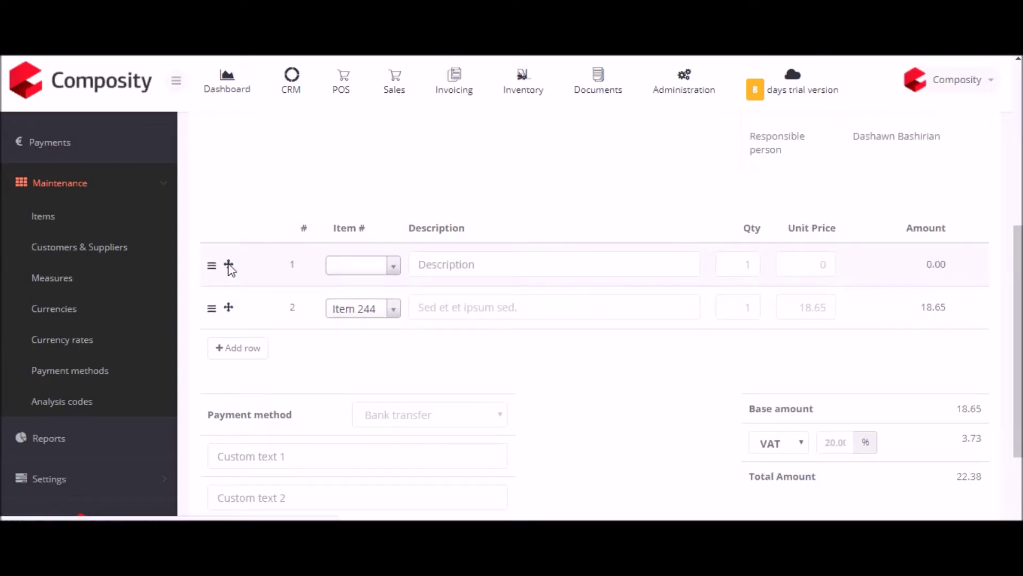
drag(228, 266, 239, 311)
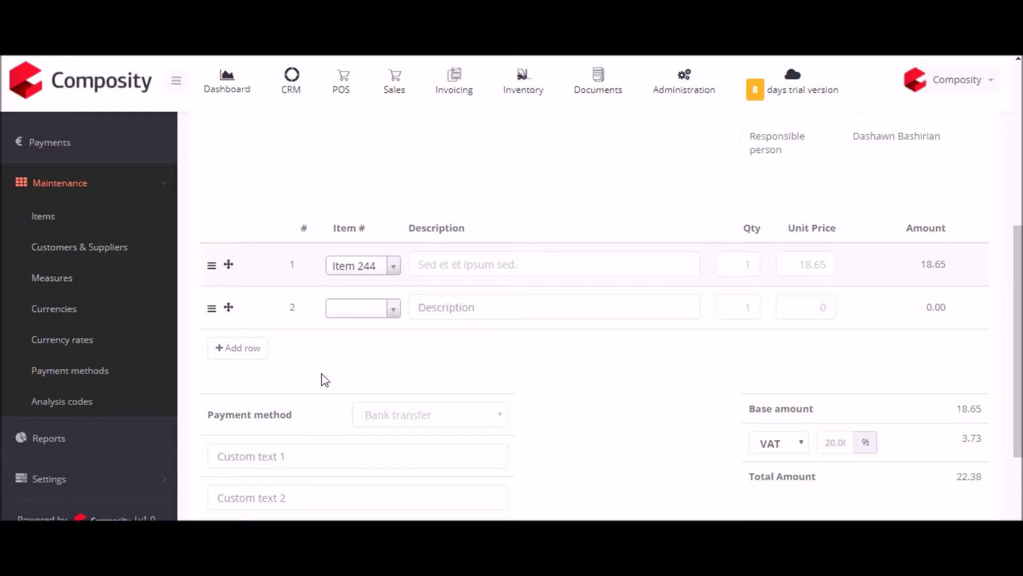
- Examine the payment method options, both custom text fields and the issue, save and cancel choices of the invoice
click(425, 417)
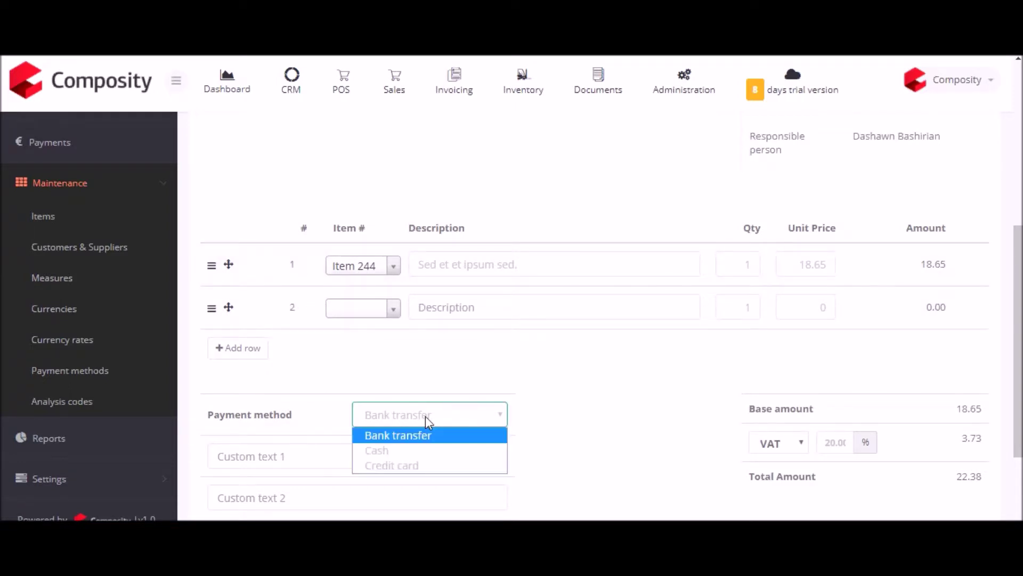
click(426, 417)
click(344, 464)
click(335, 500)
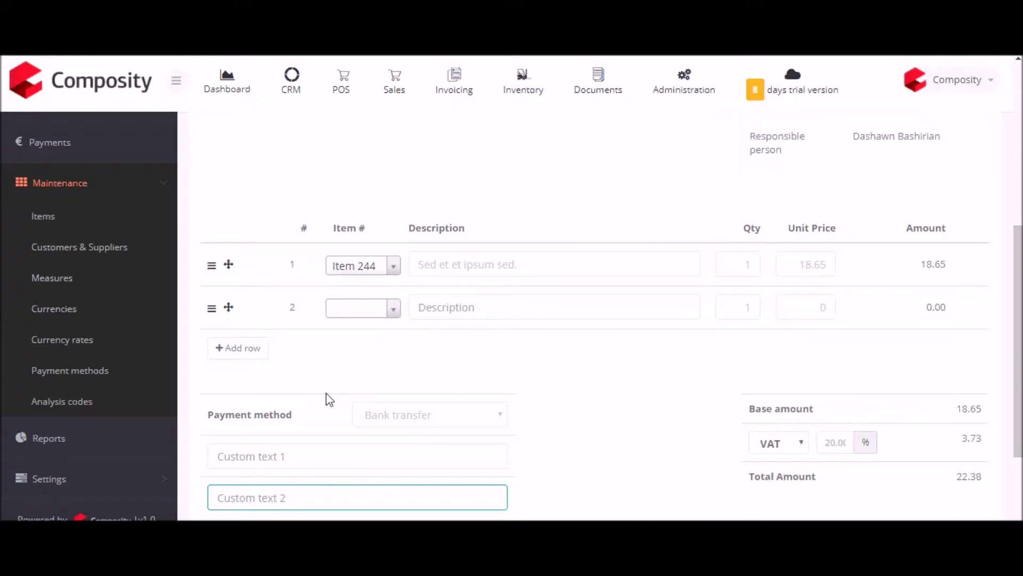
scroll(329, 400, down, 3)
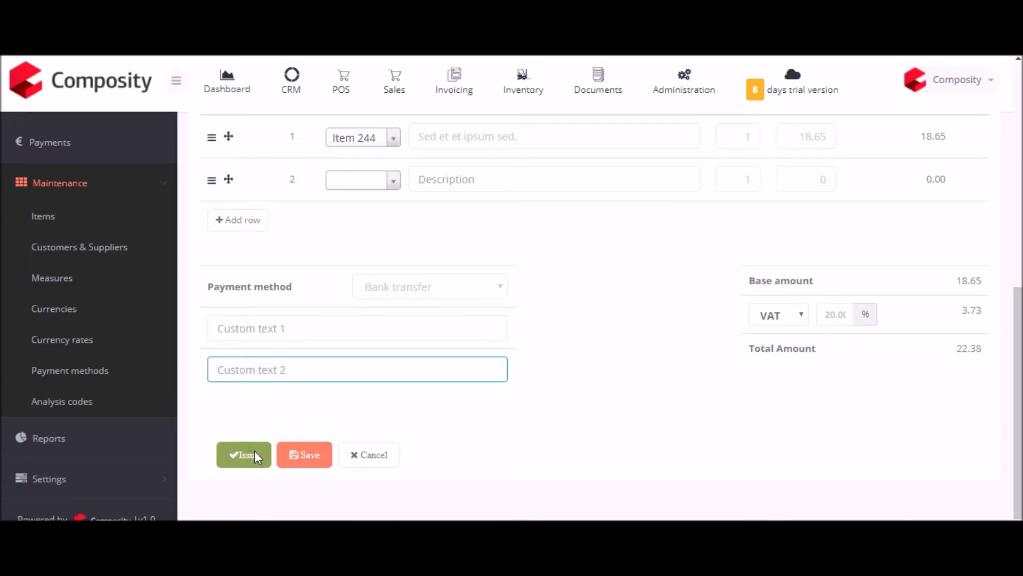
- Return to the invoices list without saving the invoice and view the available export formats
scroll(79, 317, up, 5)
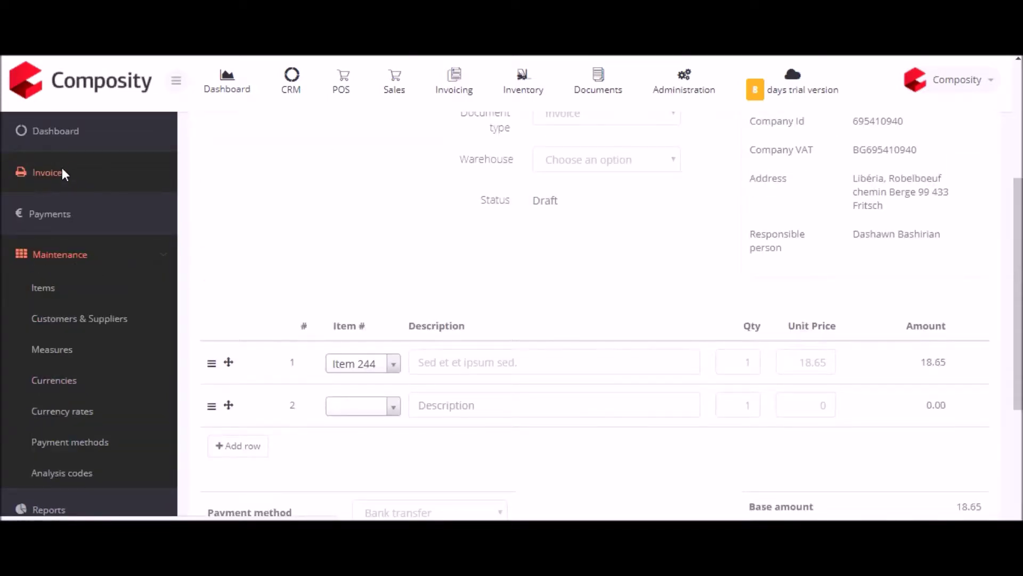
click(62, 171)
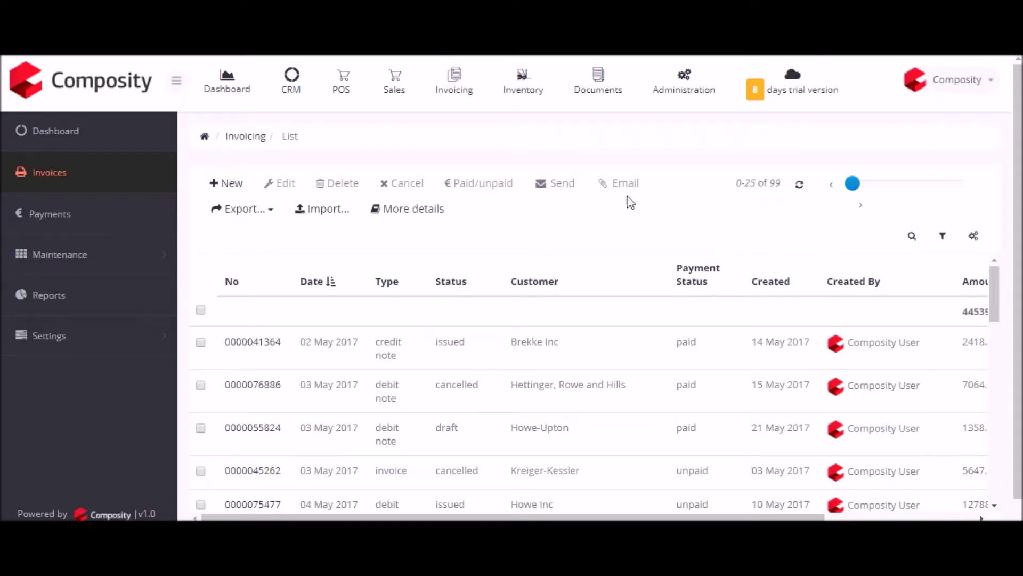
click(269, 210)
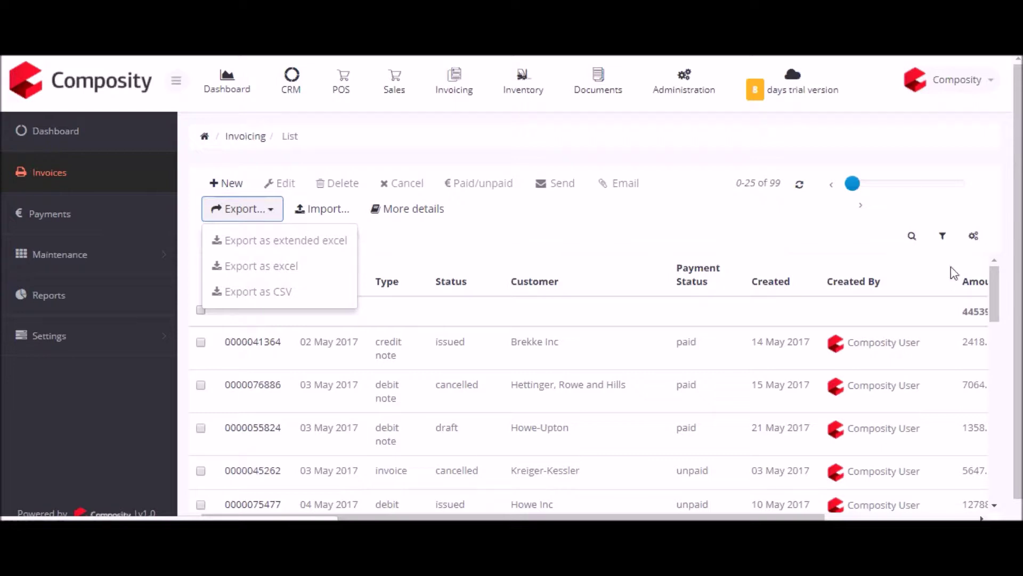
- Move the Type column below Status in the invoices list's column settings
click(974, 241)
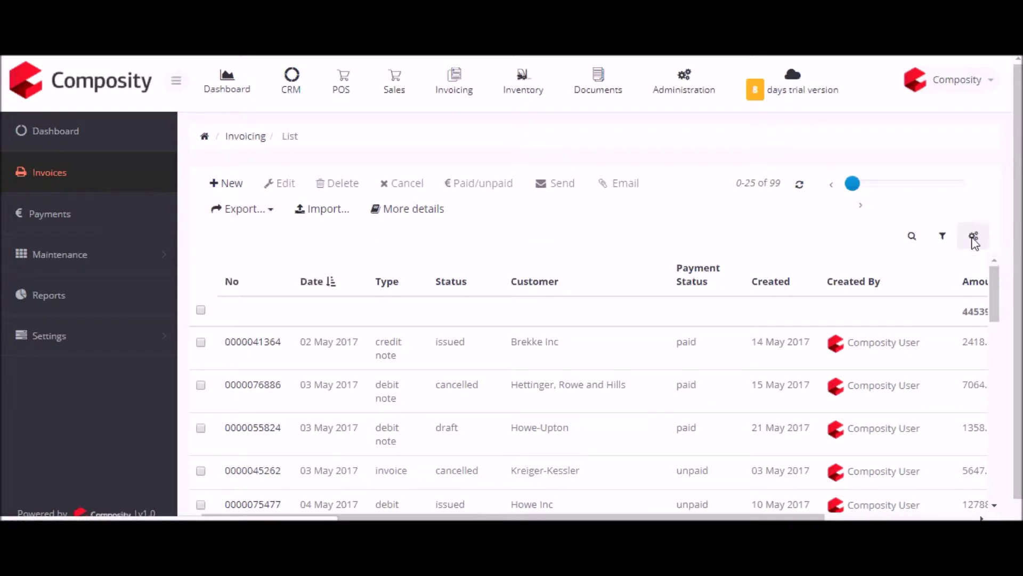
click(974, 241)
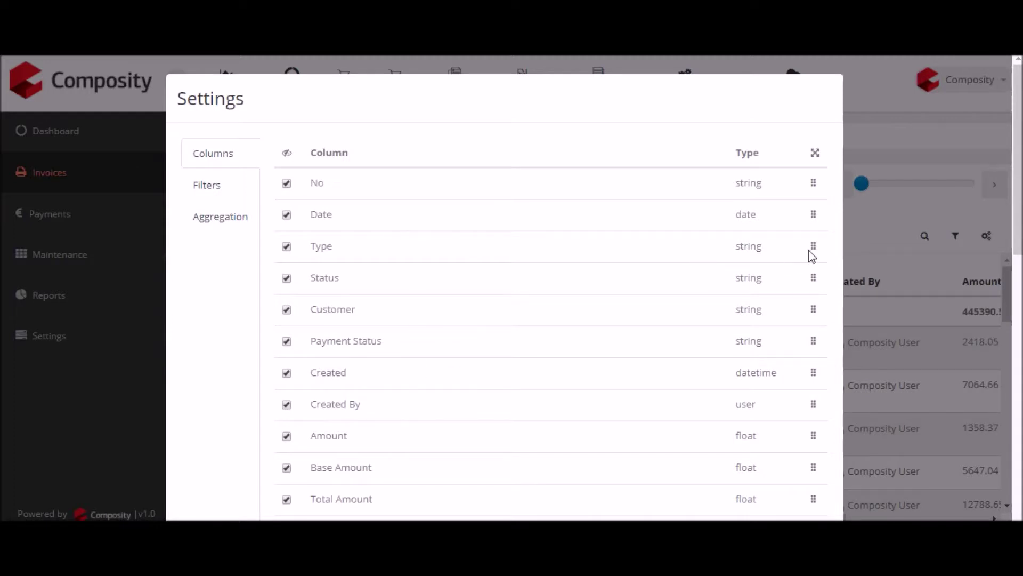
drag(812, 249, 822, 290)
- Review the invoices list's filter and aggregation settings, then check the aggregated value of the Amount column in the list
click(225, 181)
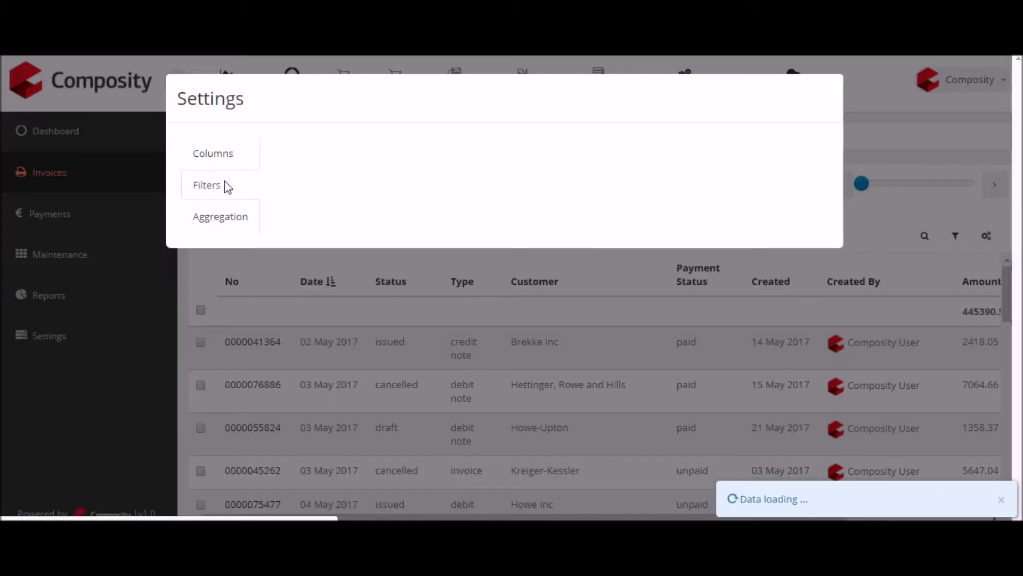
click(213, 228)
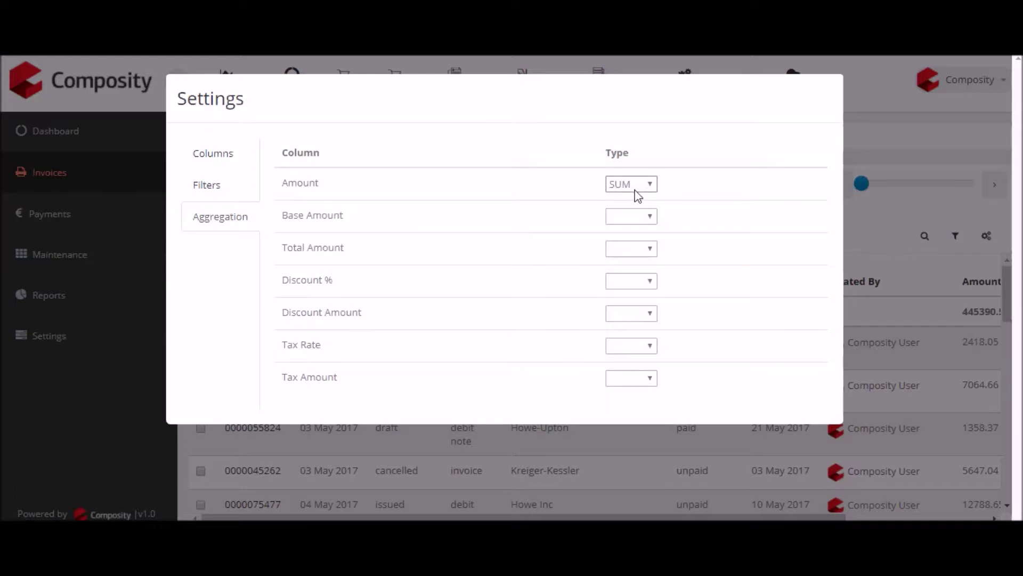
click(932, 278)
scroll(864, 362, right, 3)
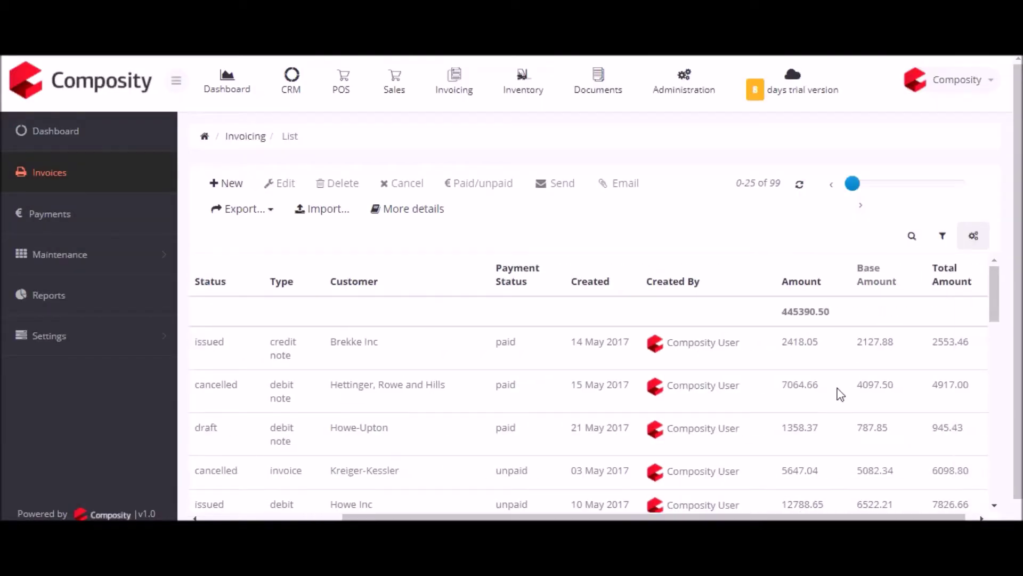
drag(825, 313, 756, 313)
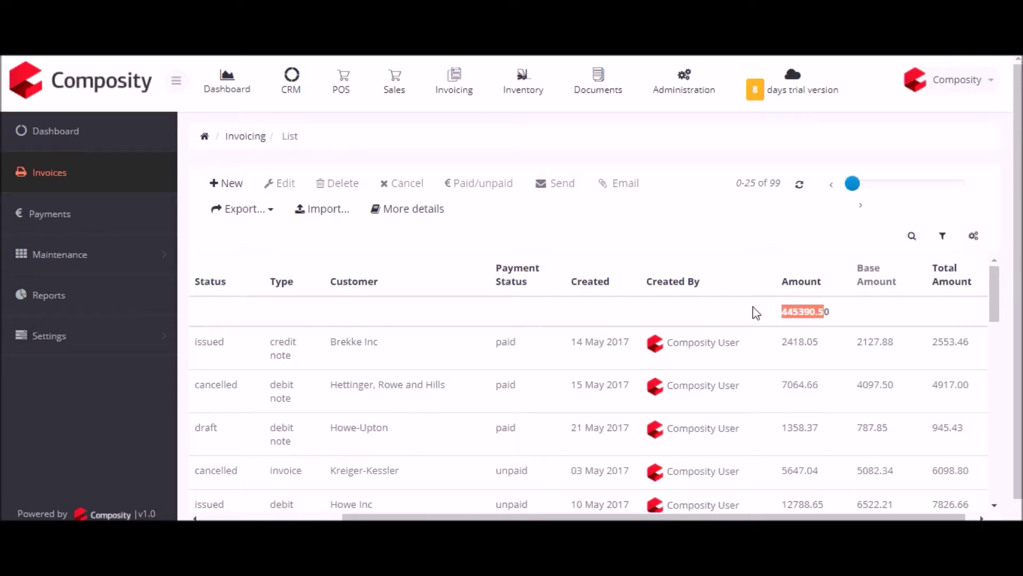
click(757, 313)
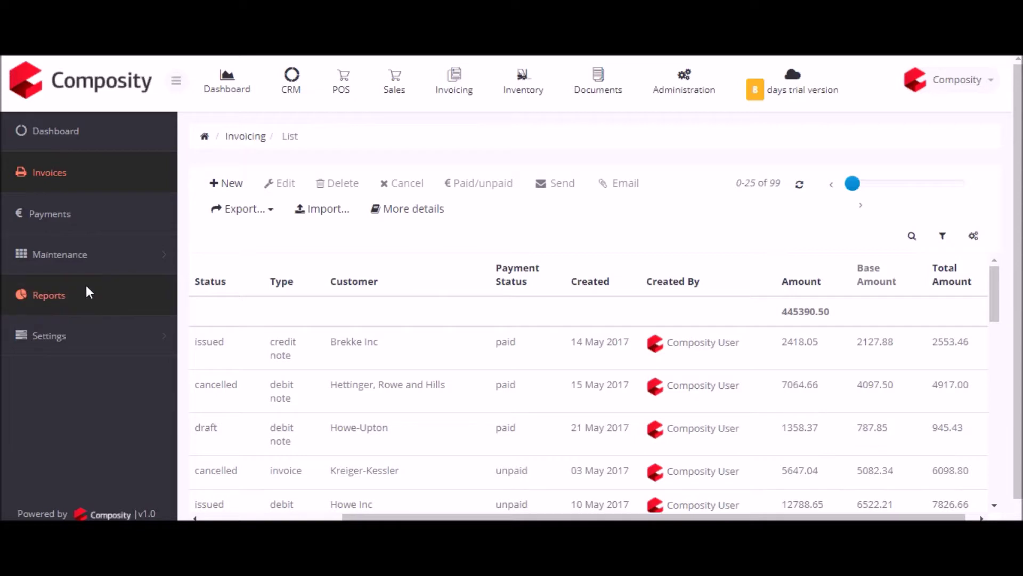
- Open the Invoicing reports and view the available report types
click(60, 299)
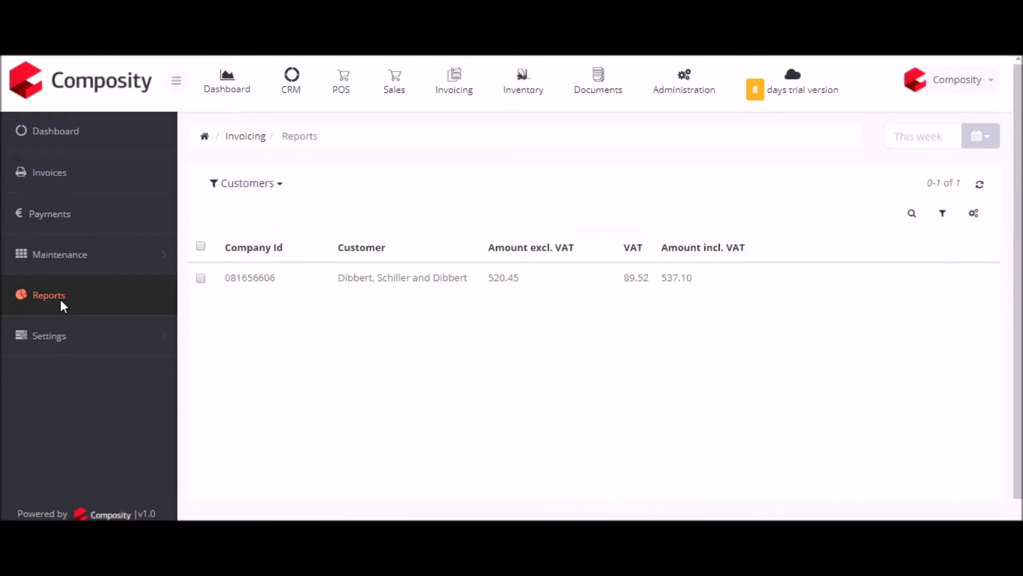
click(240, 191)
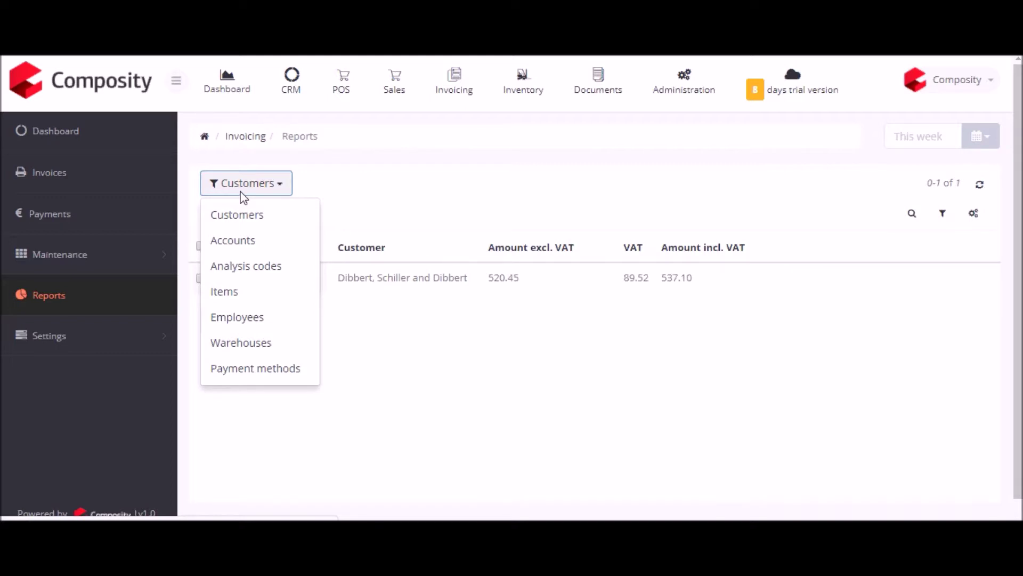
click(532, 72)
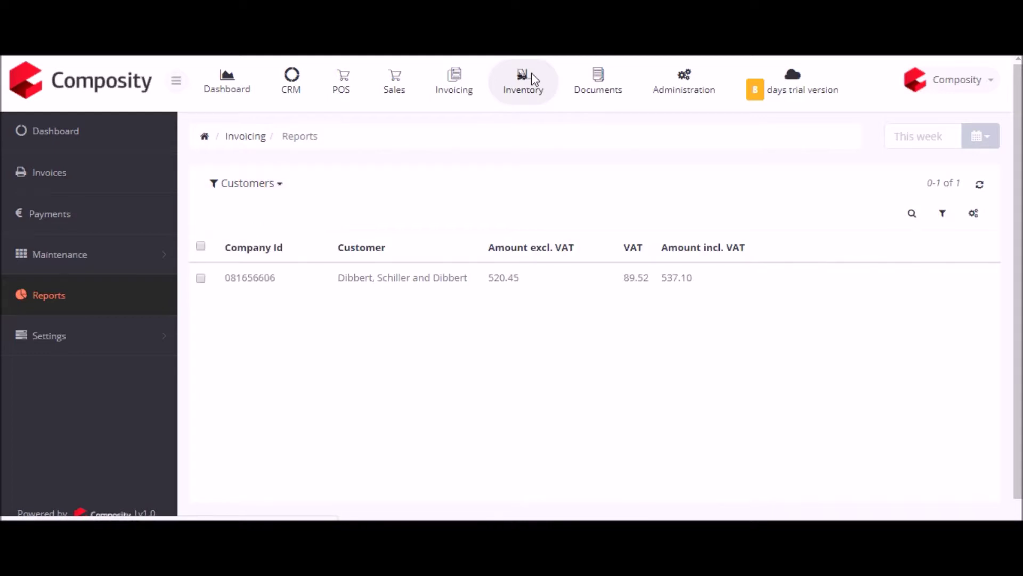
- Switch to the Inventory dashboard and show only release receipts
click(532, 73)
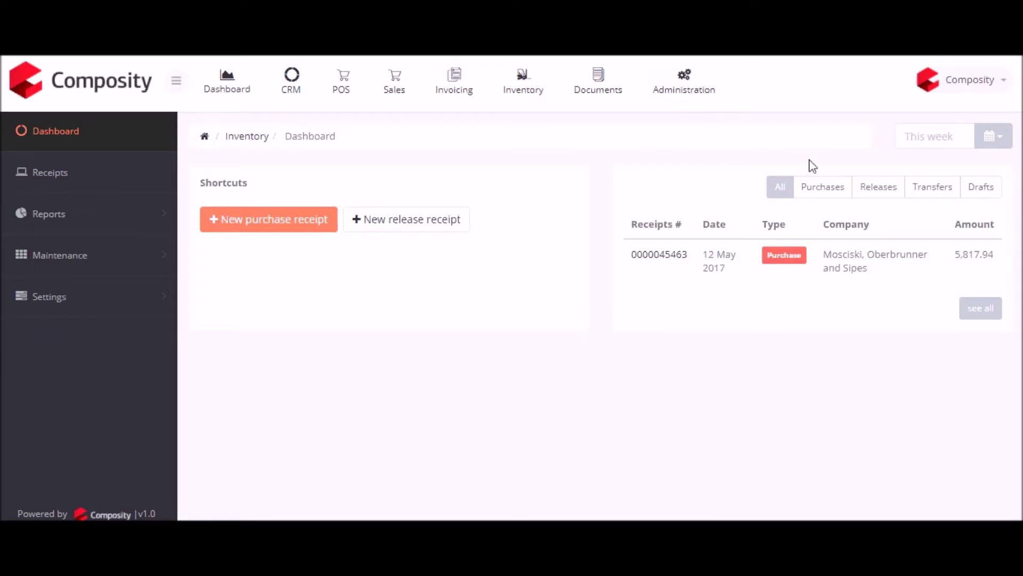
click(878, 187)
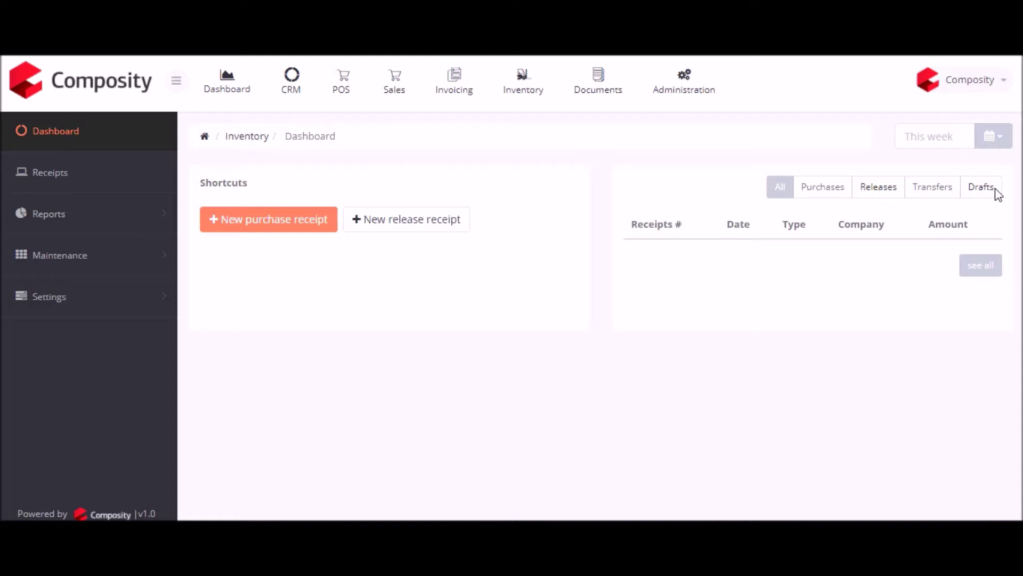
- Open a blank billing data form from Inventory's customers and suppliers list and examine its company, address and CRM account fields
click(72, 257)
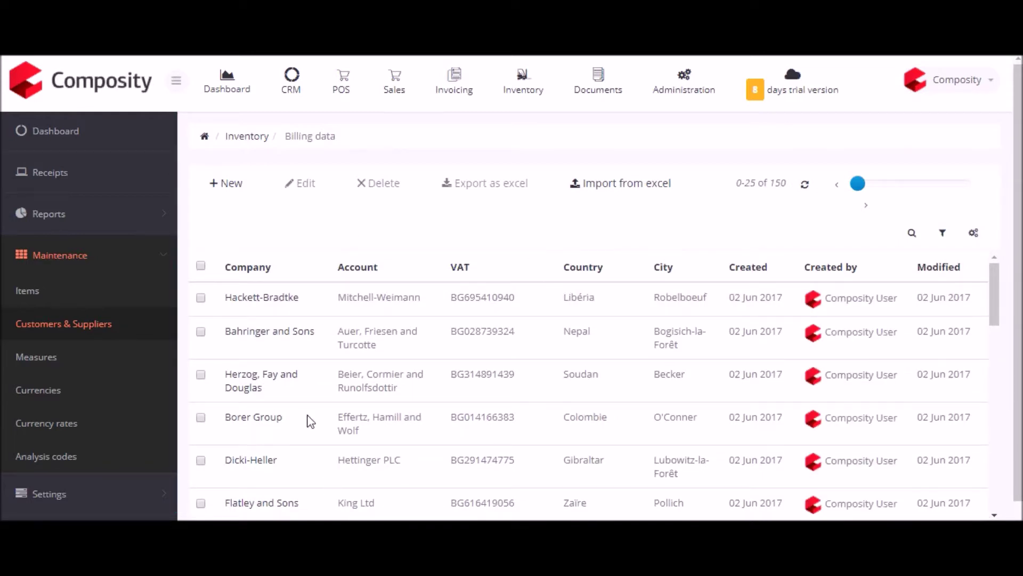
click(225, 184)
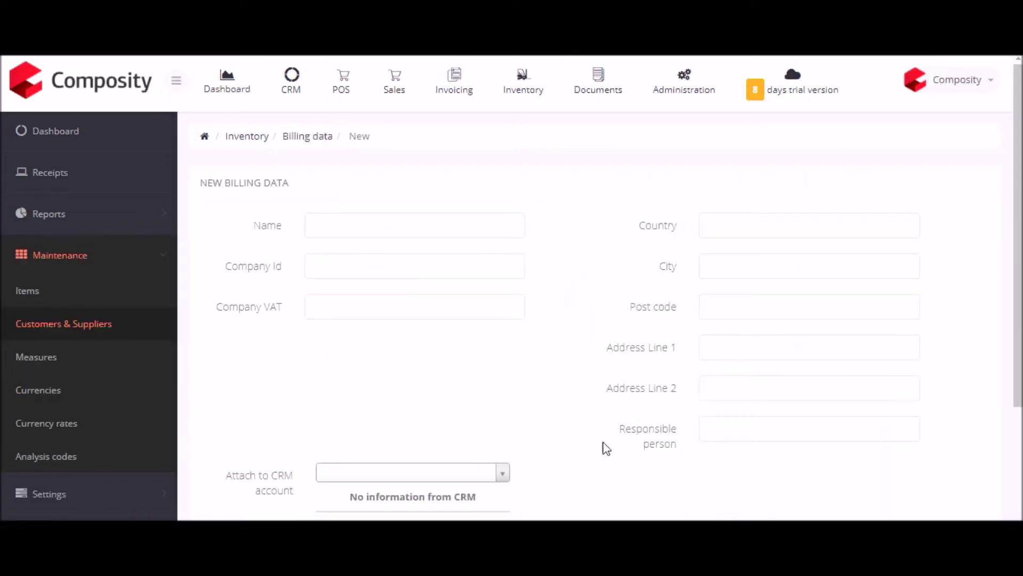
scroll(603, 448, down, 3)
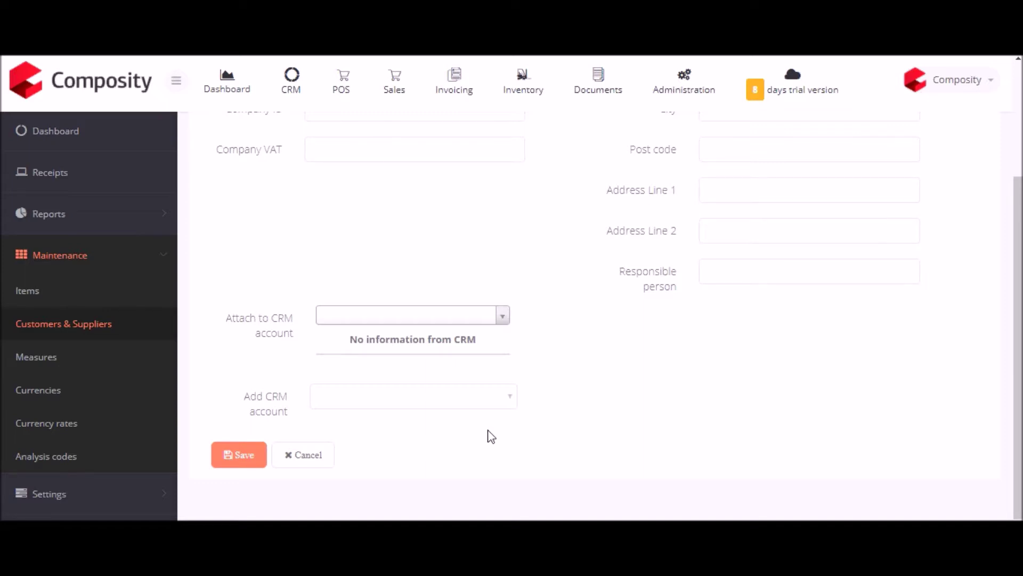
- View the stock report types, then open a new purchase receipt and examine its item row, totals and posting options
click(38, 214)
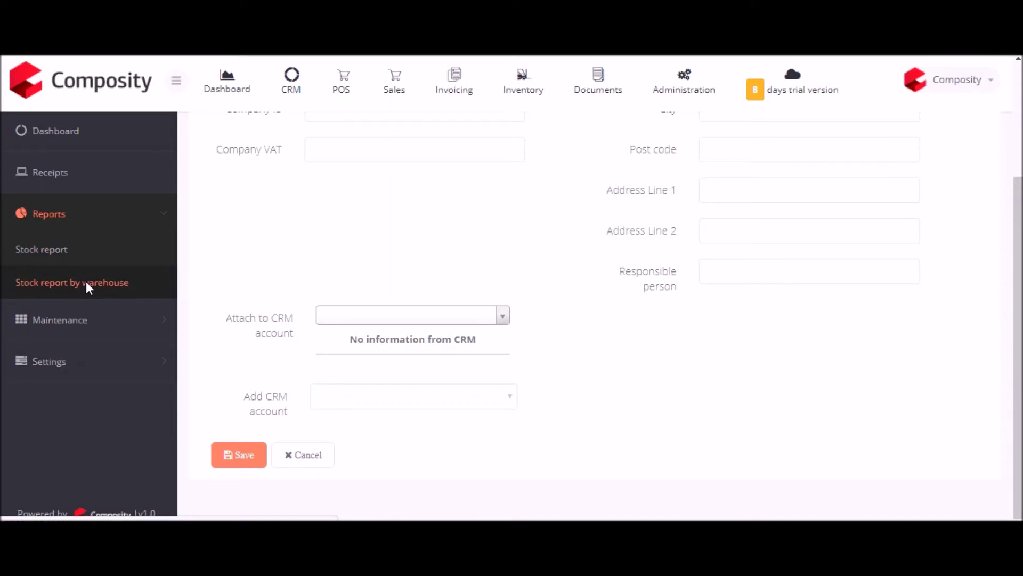
click(62, 173)
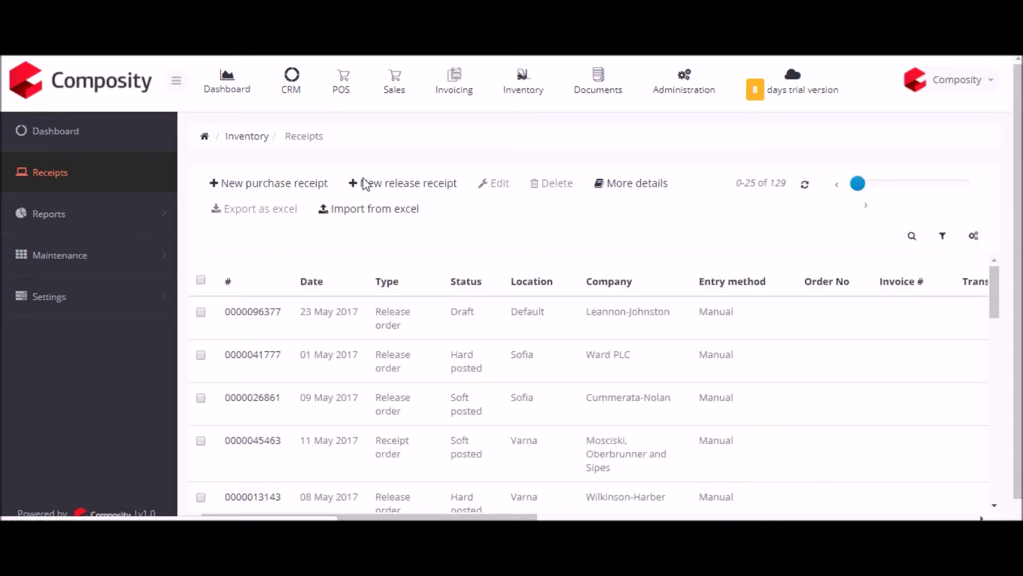
click(272, 184)
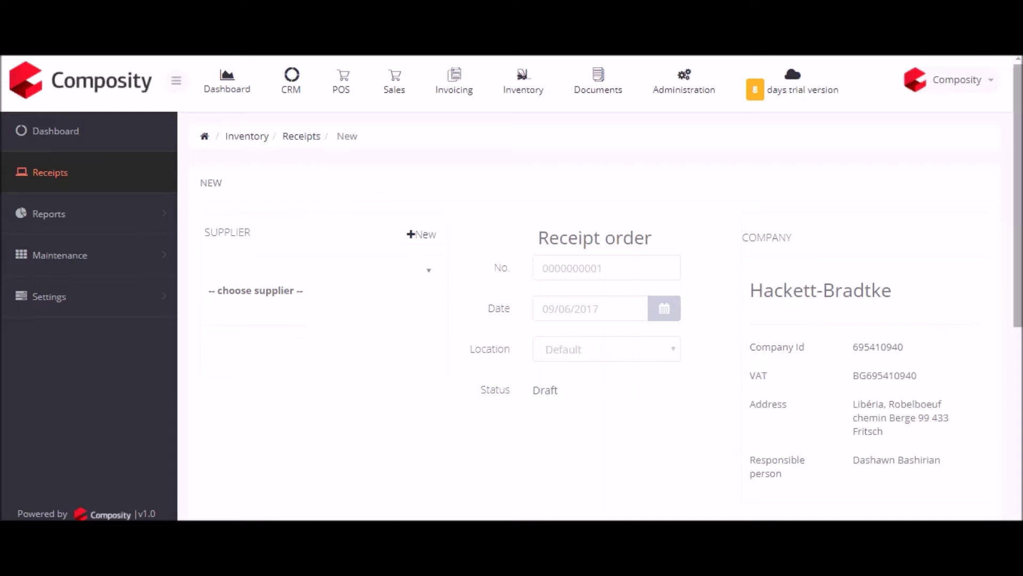
scroll(577, 356, down, 5)
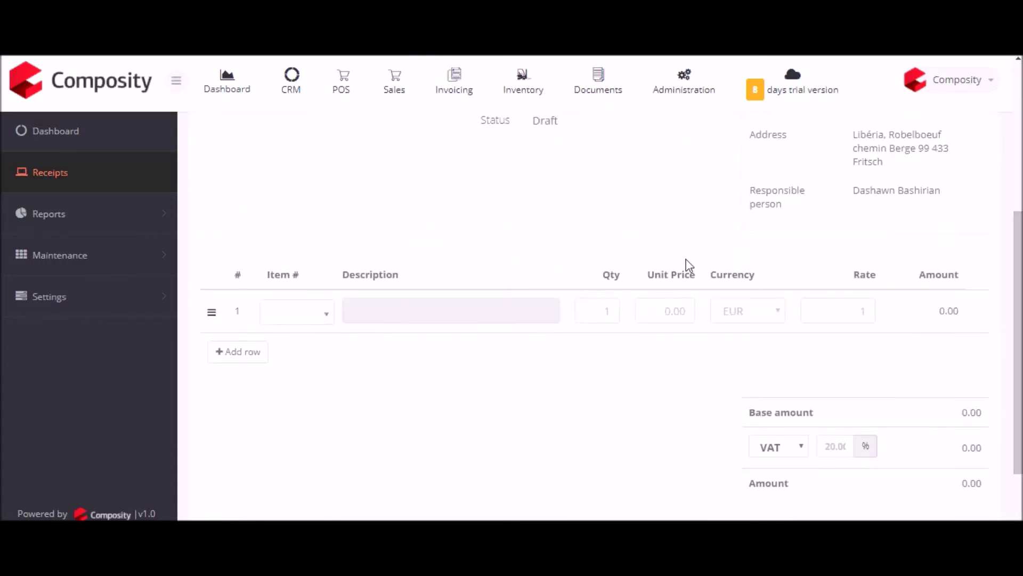
scroll(586, 320, down, 2)
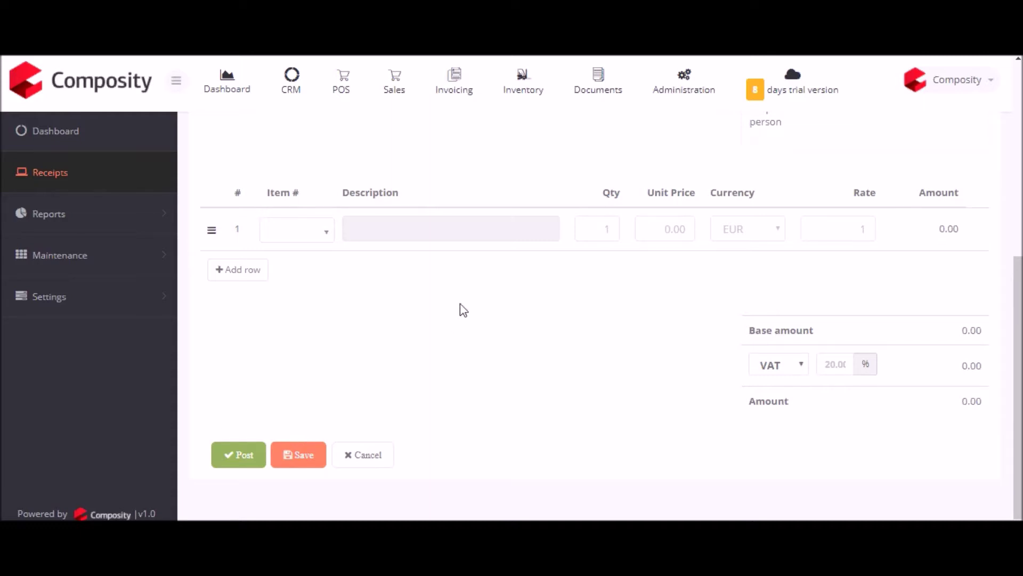
- Switch to Sales and examine the new order form, from customer and warehouse to discount, payment terms and due date
click(395, 86)
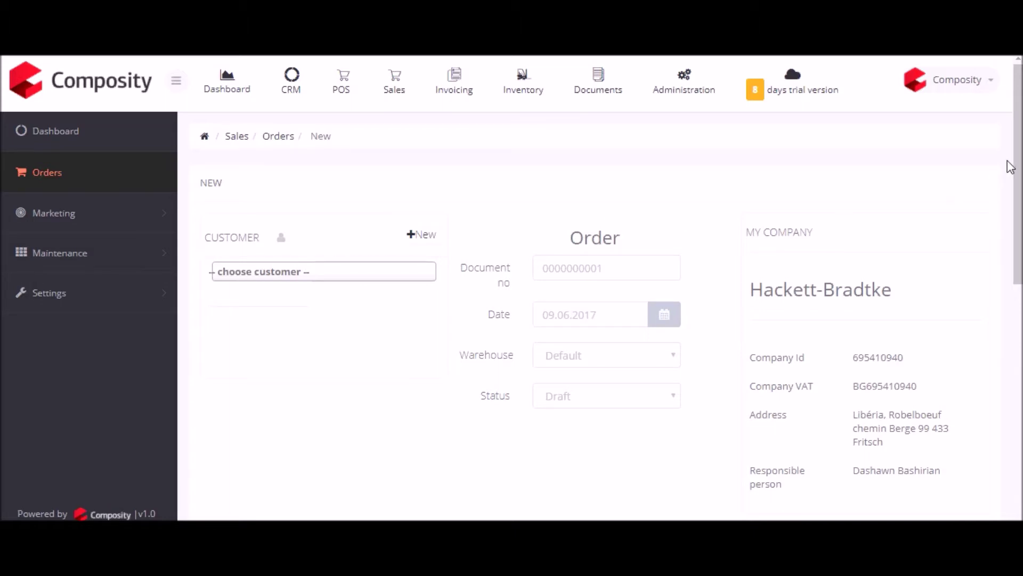
scroll(606, 287, down, 2)
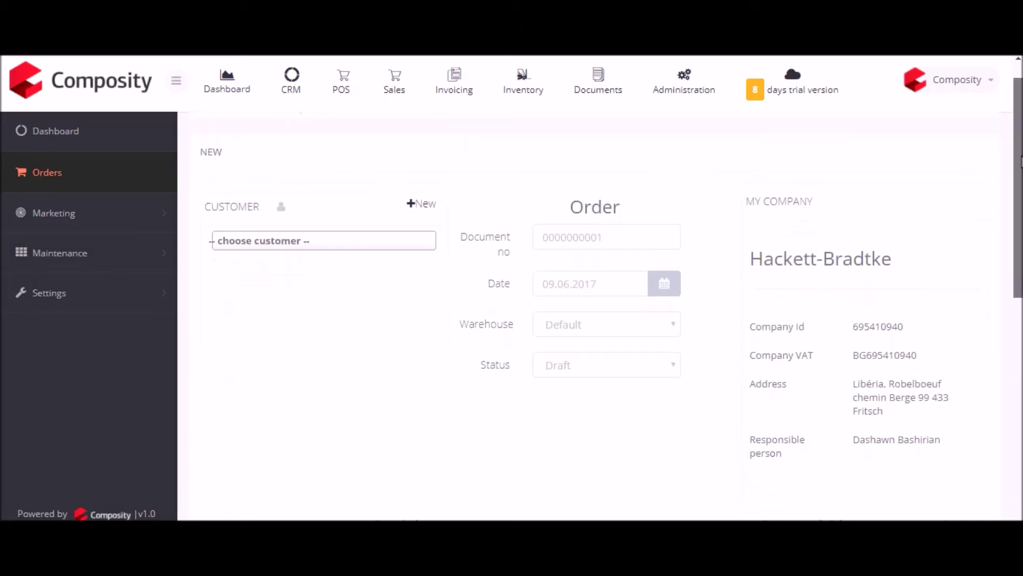
scroll(611, 307, down, 3)
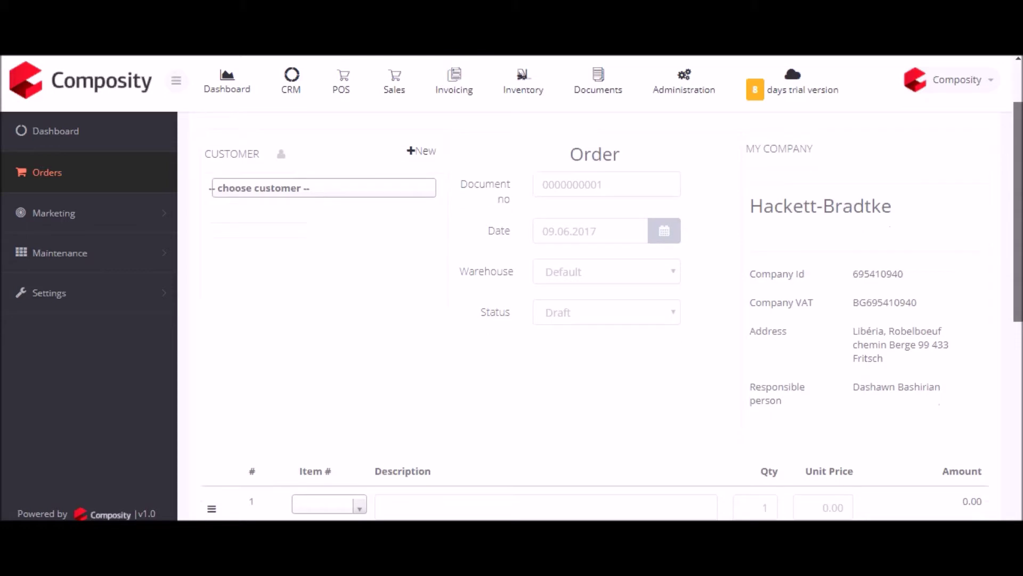
scroll(1016, 367, down, 5)
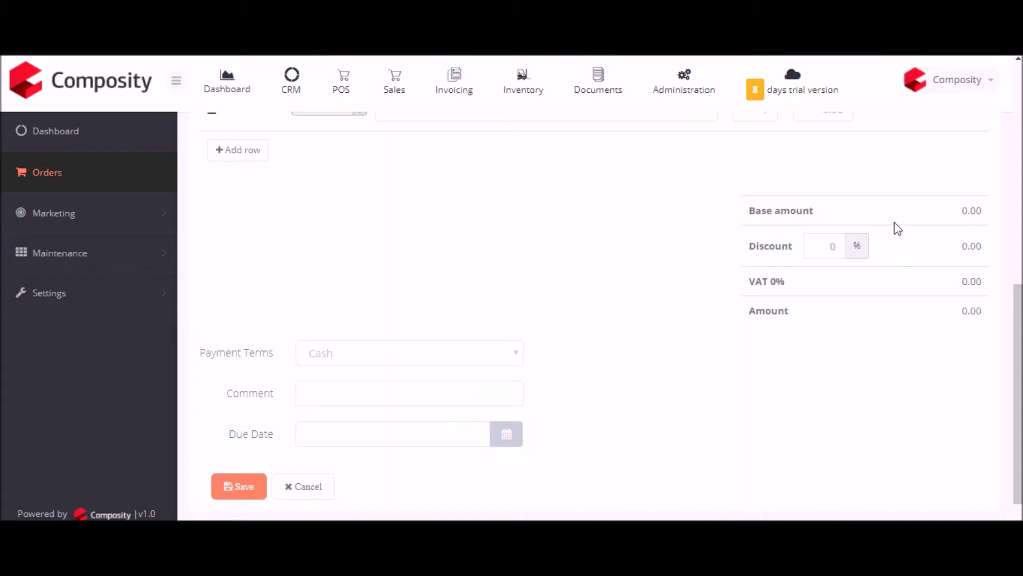
- Open the Sales general settings and review the frontend options for order registration and products per page
click(50, 291)
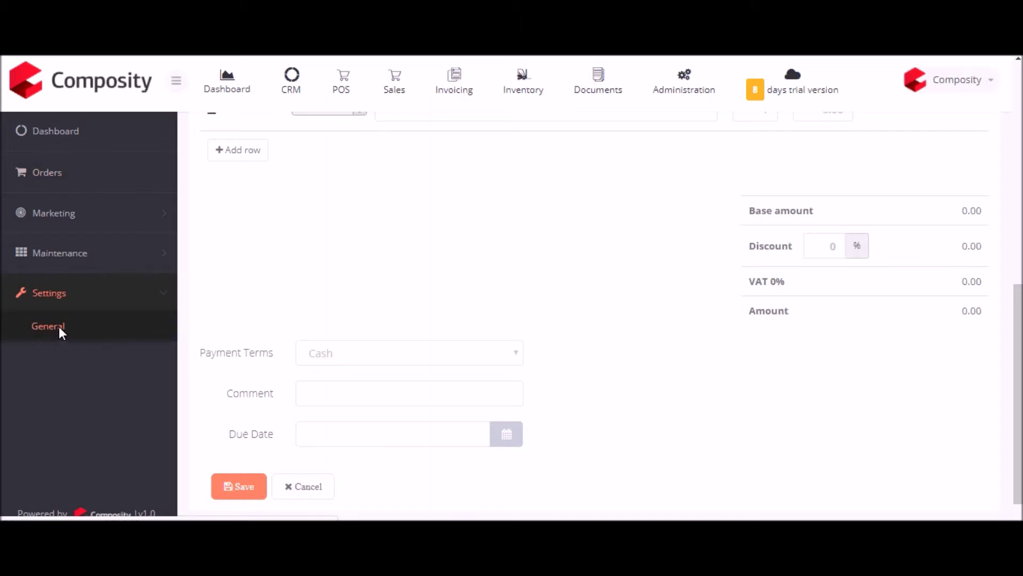
click(58, 326)
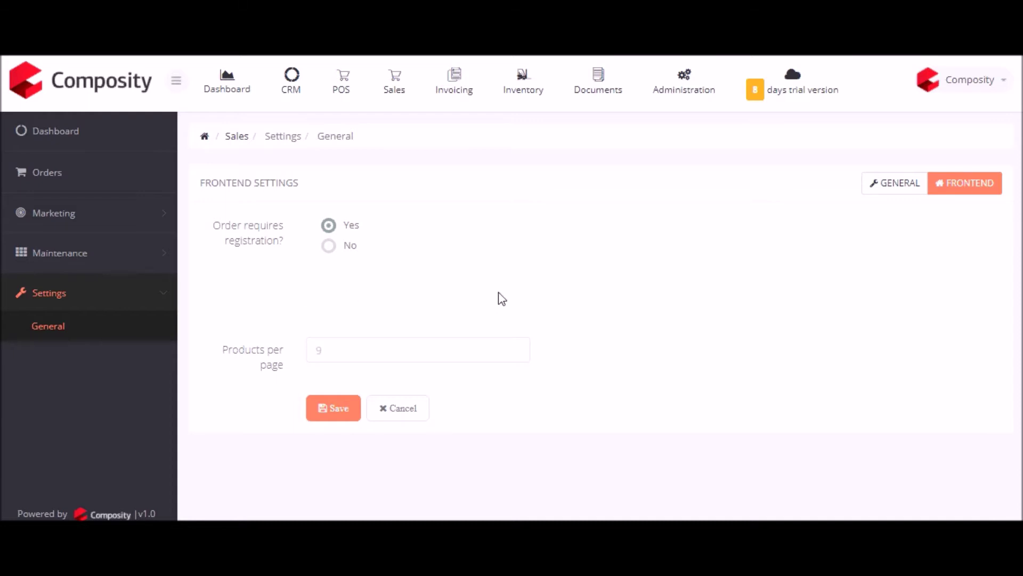
- Switch to CRM, open the lists in its settings and view the form for a new list
click(292, 84)
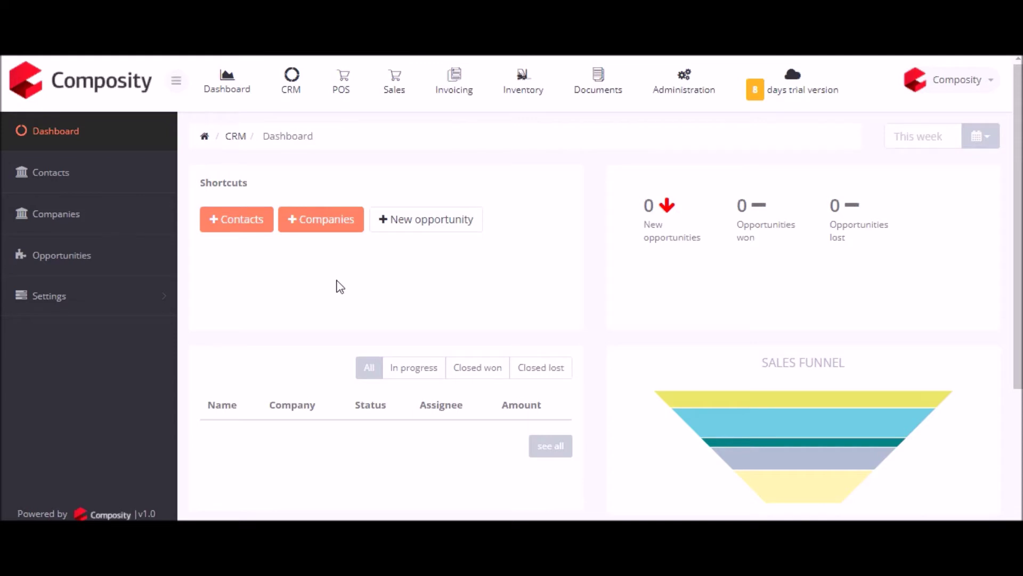
click(62, 295)
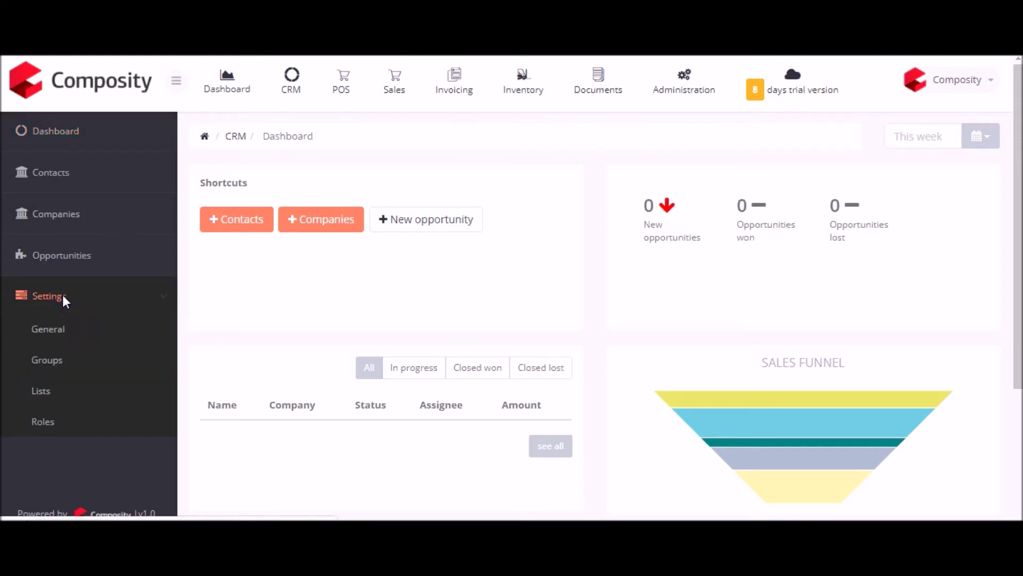
click(38, 392)
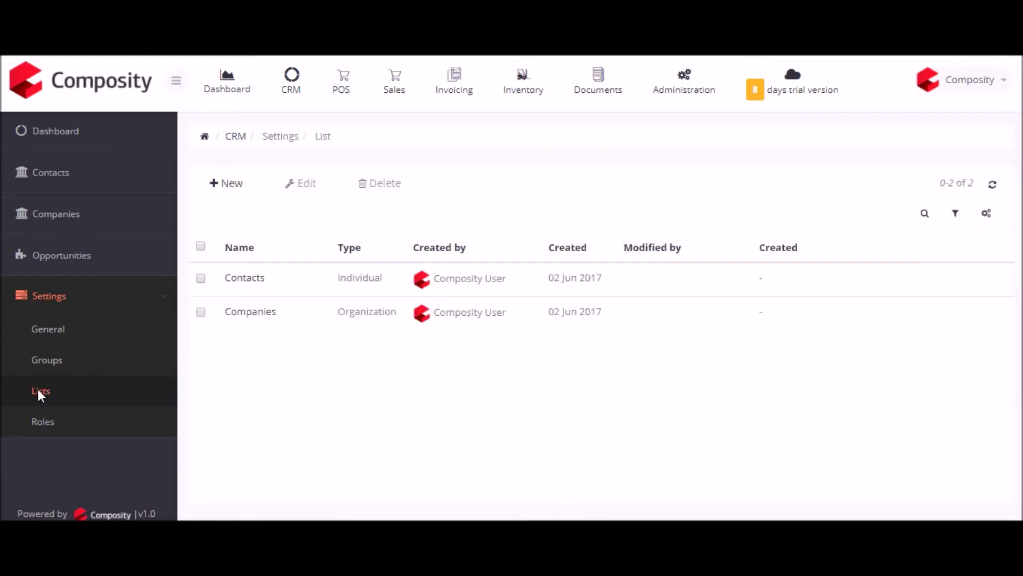
click(227, 185)
- Return to the CRM dashboard, filter the opportunities by in progress and closed won, and examine the sales funnel
click(74, 130)
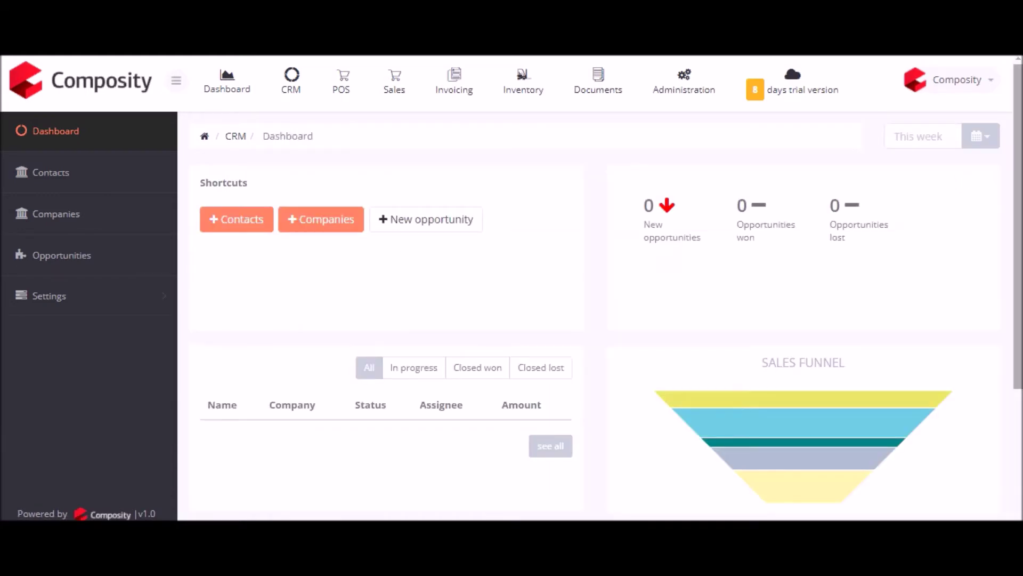
scroll(1020, 217, down, 4)
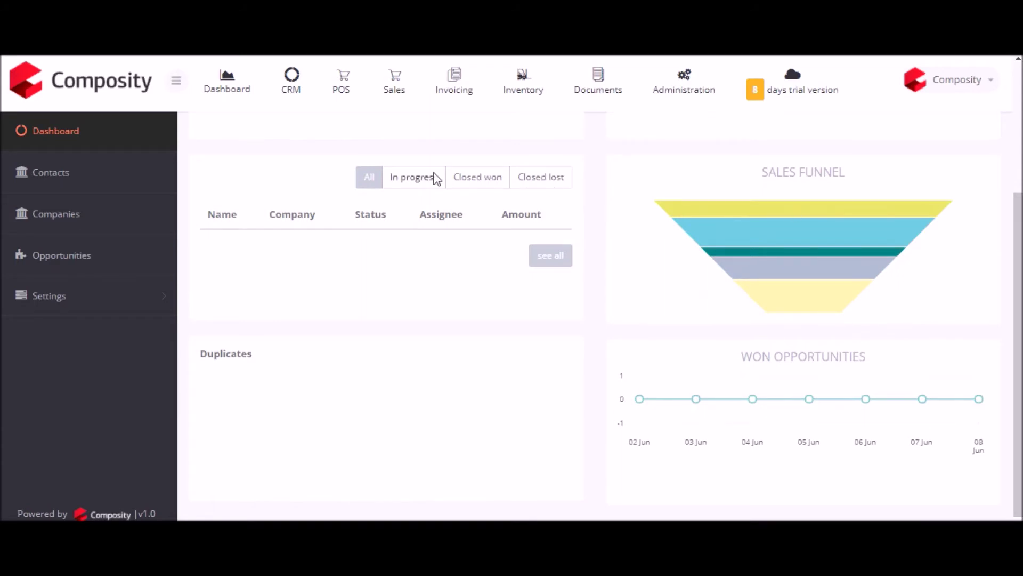
click(416, 180)
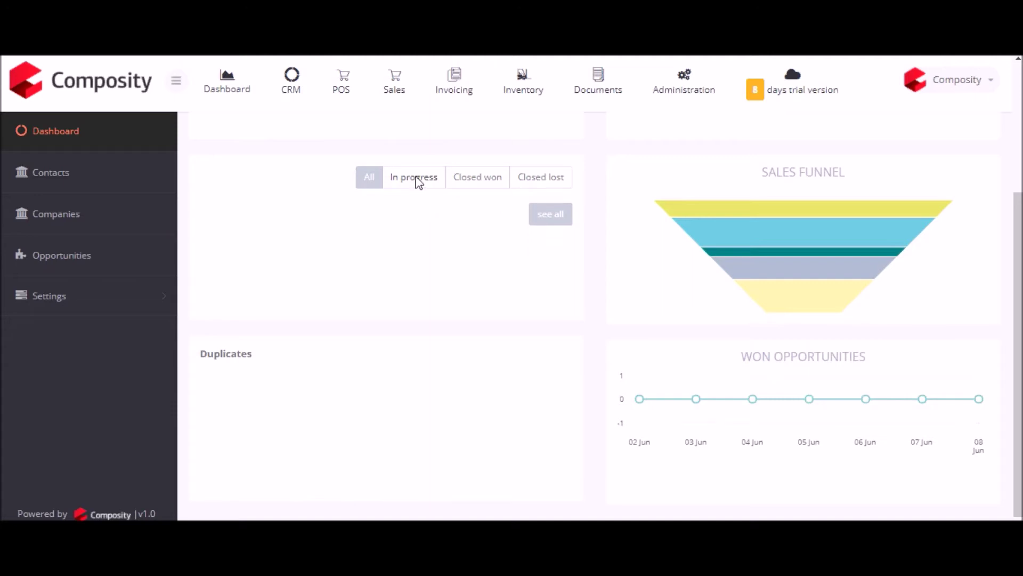
scroll(478, 223, up, 2)
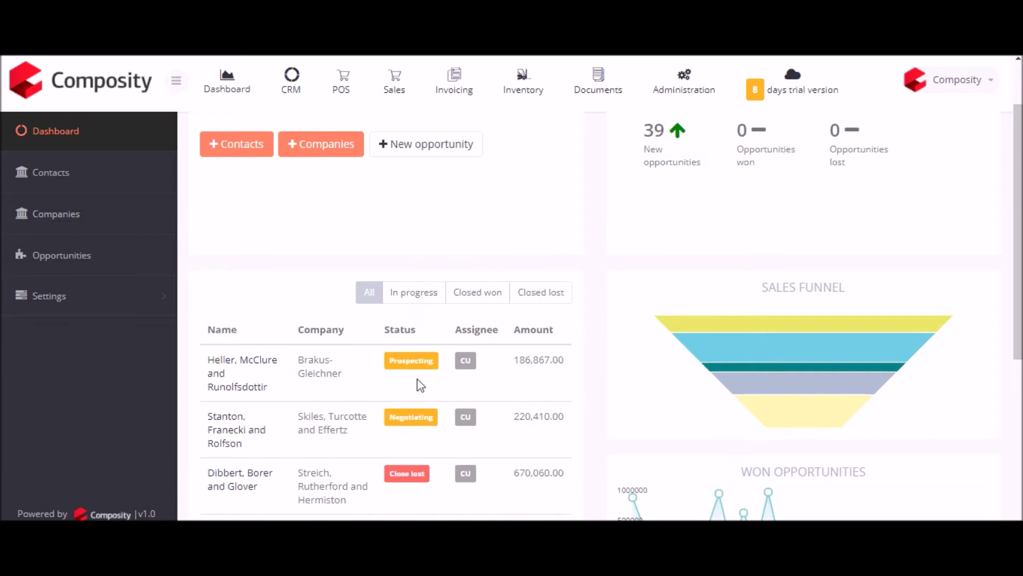
click(482, 295)
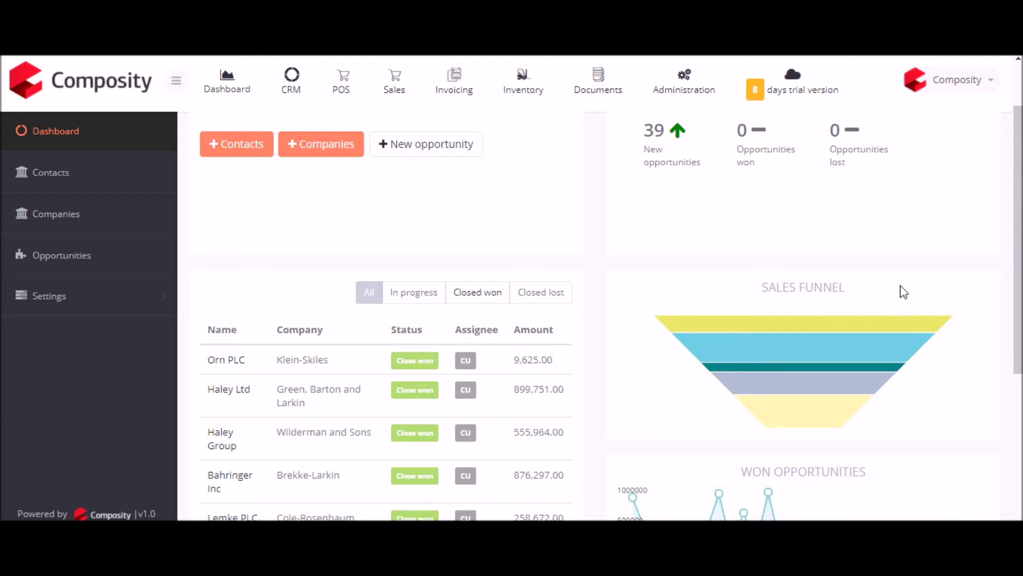
mouse_move(777, 416)
- Open the CRM contacts list
click(46, 174)
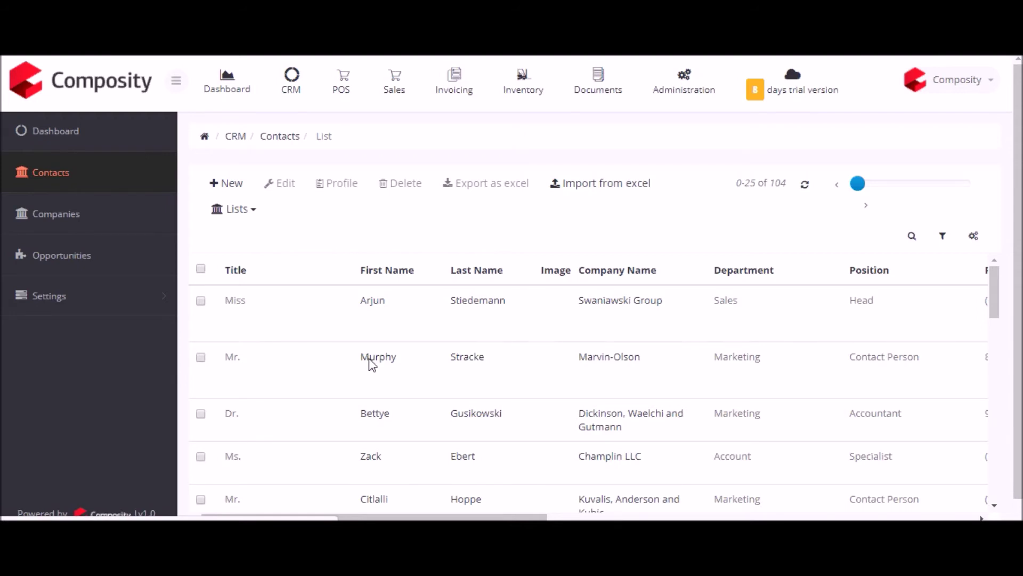
click(372, 365)
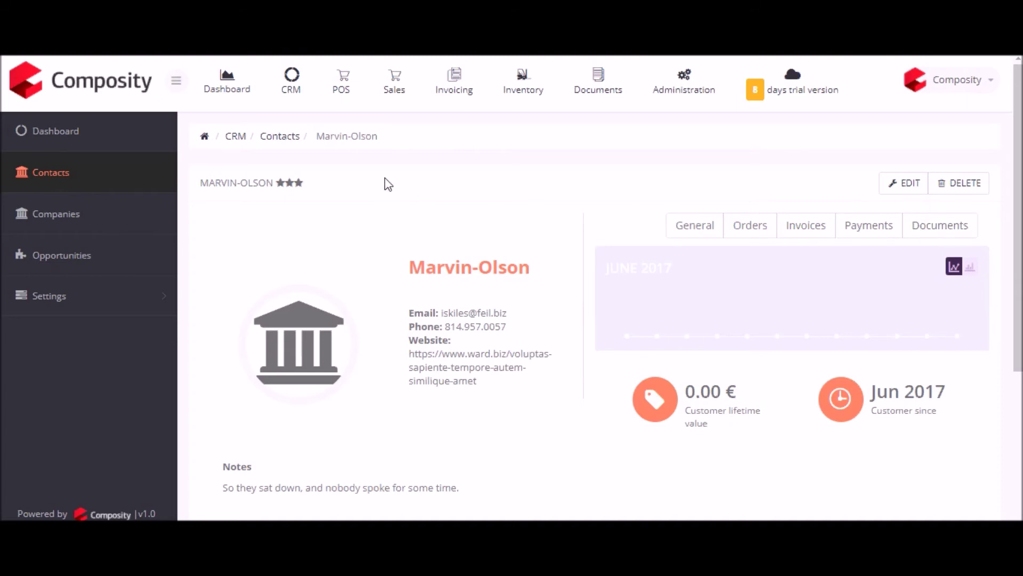
- Switch to POS, open the transactions list, and review the summary profit report including its totals
click(346, 91)
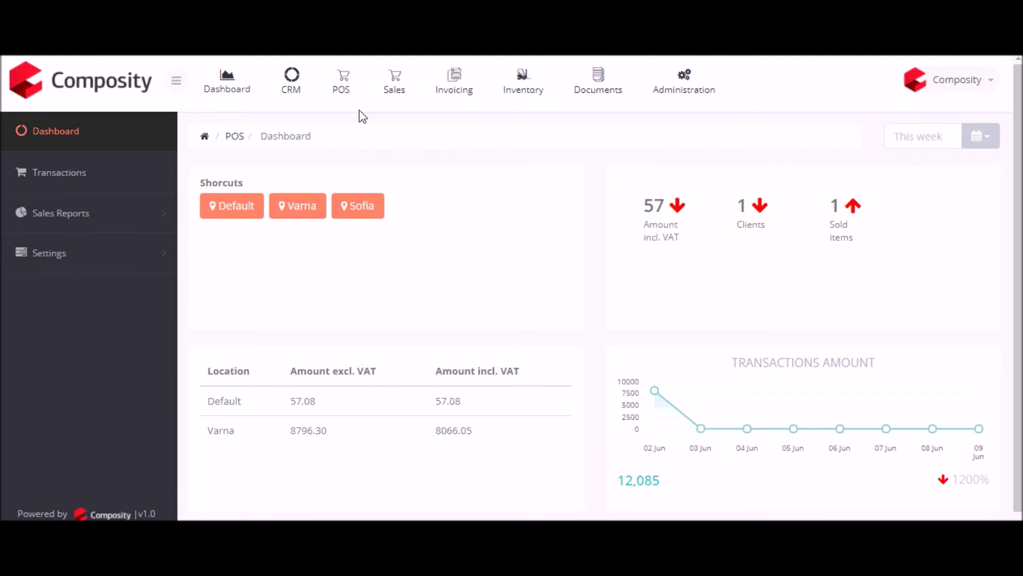
click(68, 181)
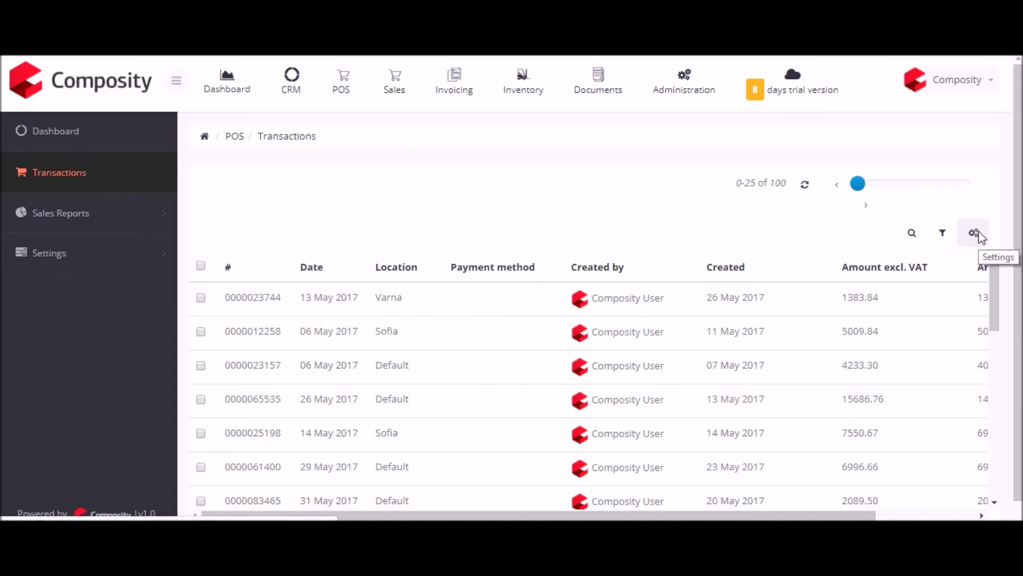
click(86, 212)
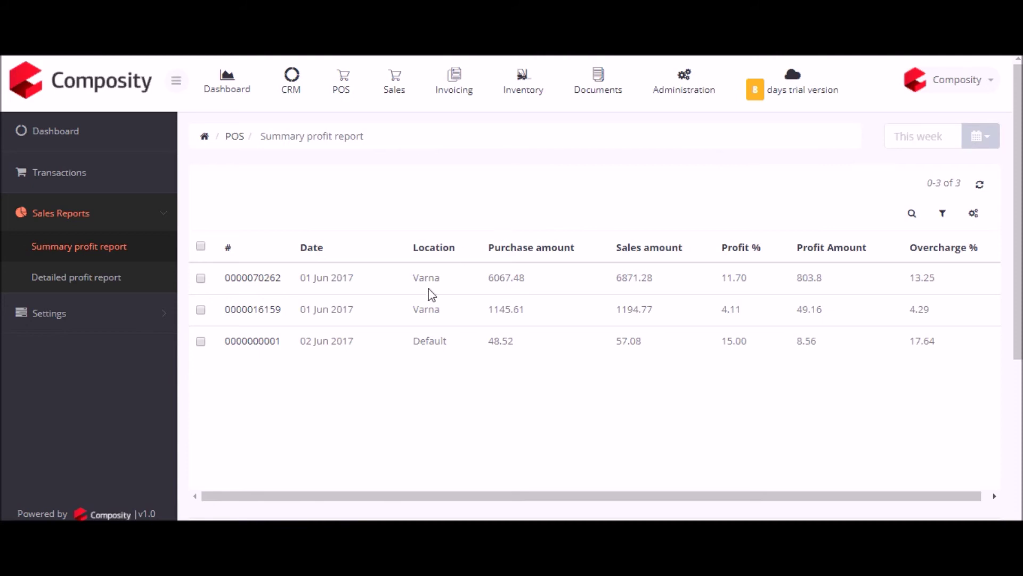
drag(1018, 197, 1000, 382)
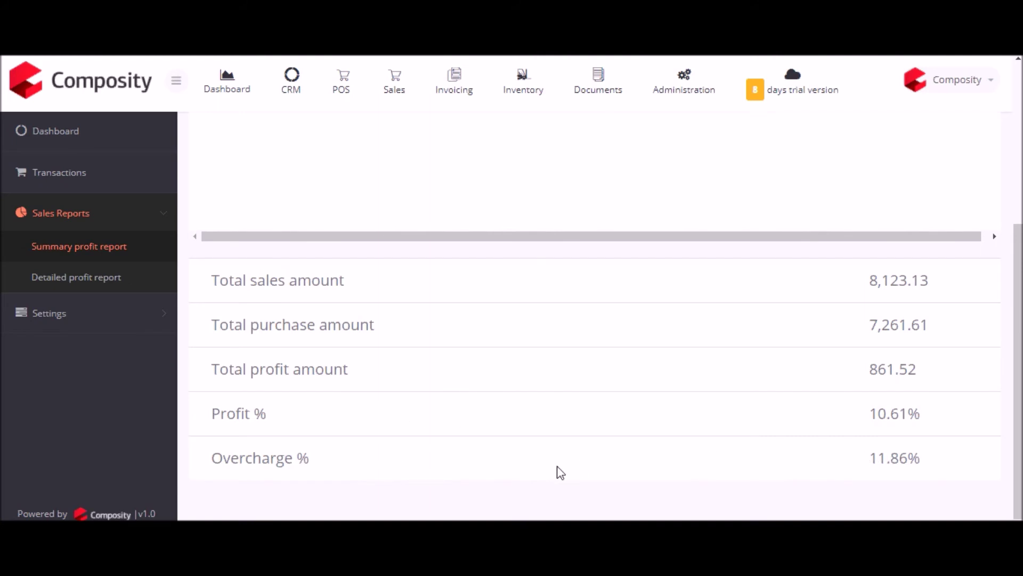
- Open the Default location's sales terminal from the POS dashboard, check its daily payments report and return to the main sale screen
click(81, 133)
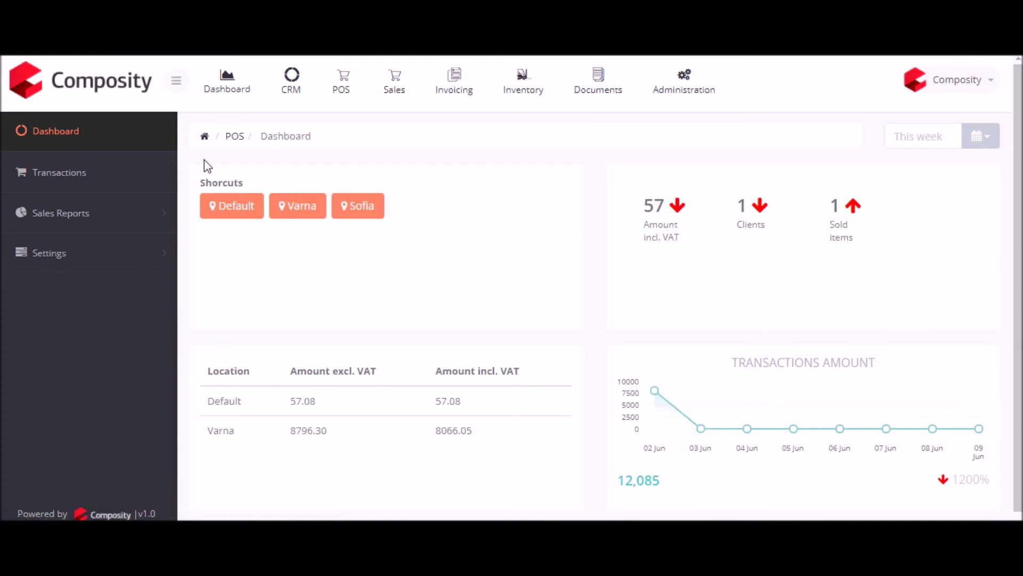
click(235, 204)
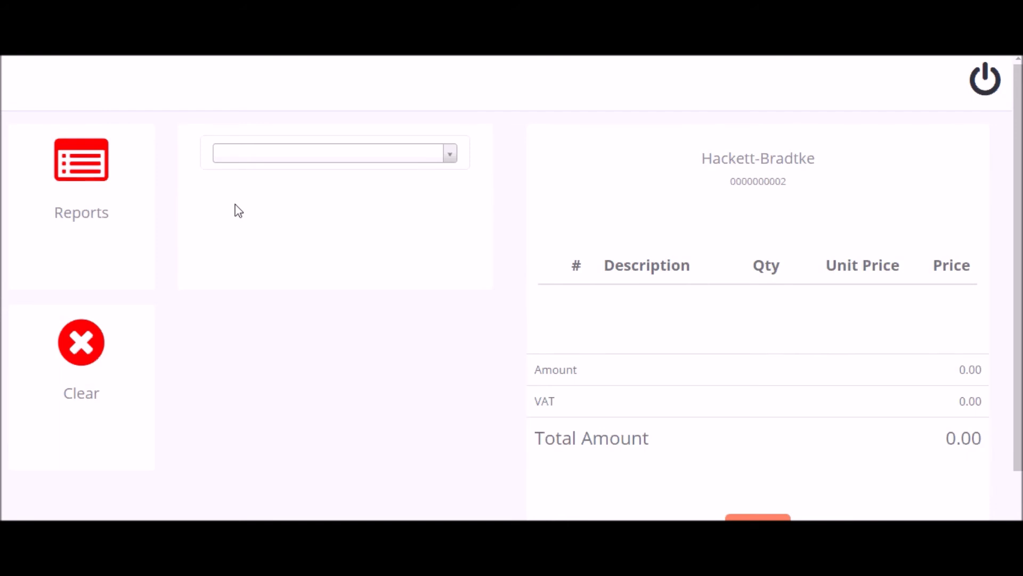
click(82, 220)
scroll(81, 220, down, 1)
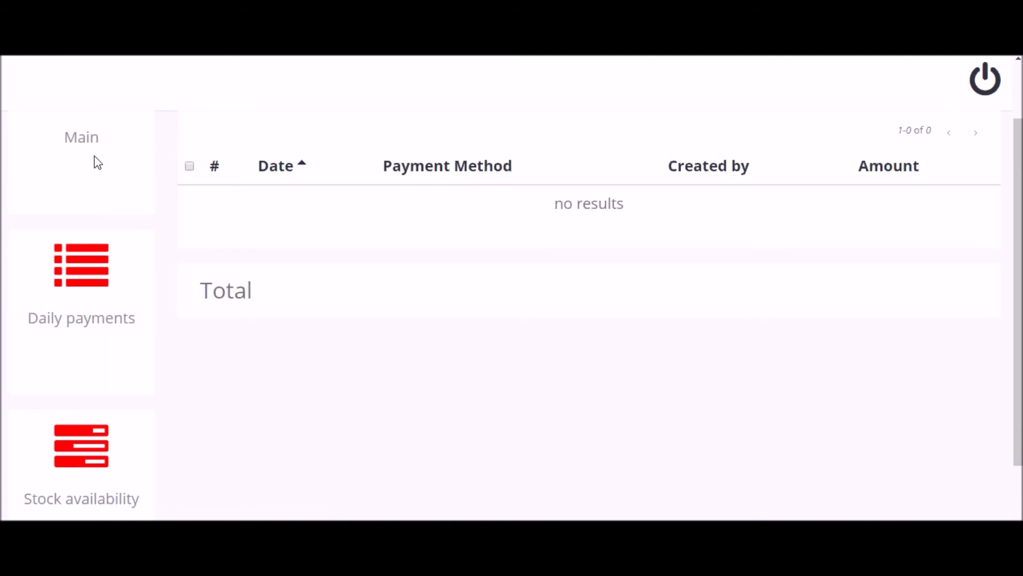
scroll(90, 160, up, 1)
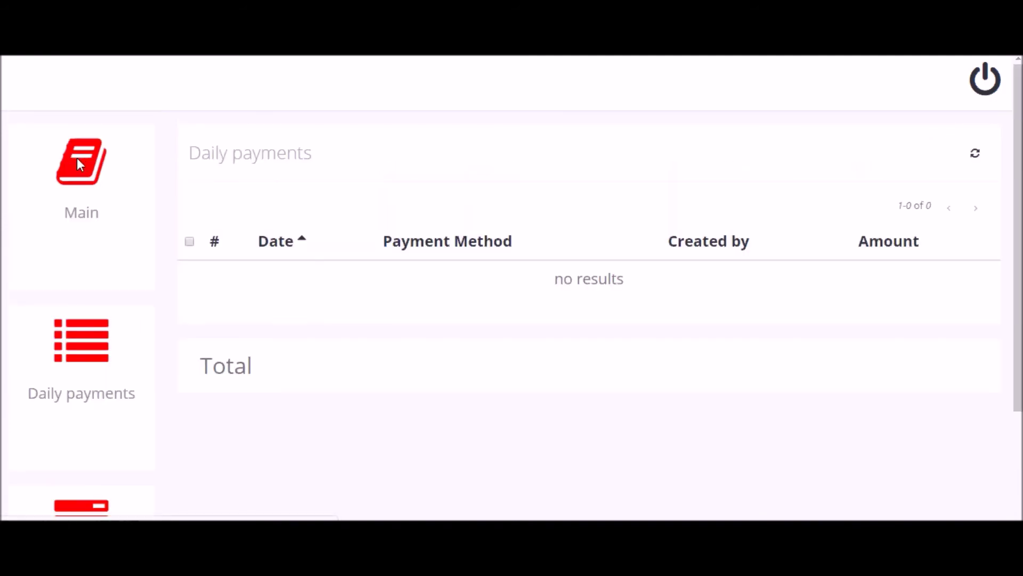
click(77, 158)
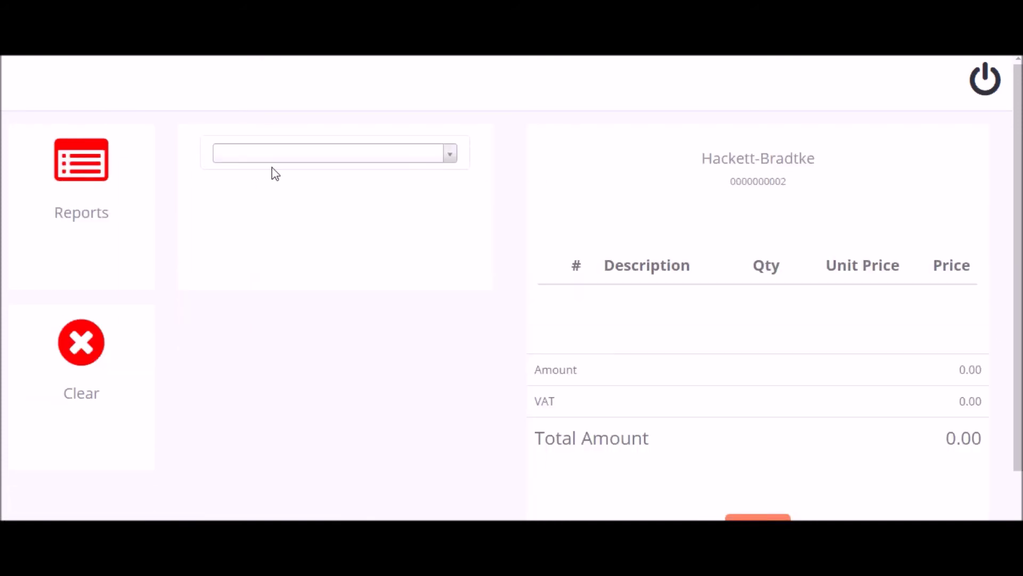
- Add Item 244 and Item 472 to the sale, each with a quantity of 1
click(446, 156)
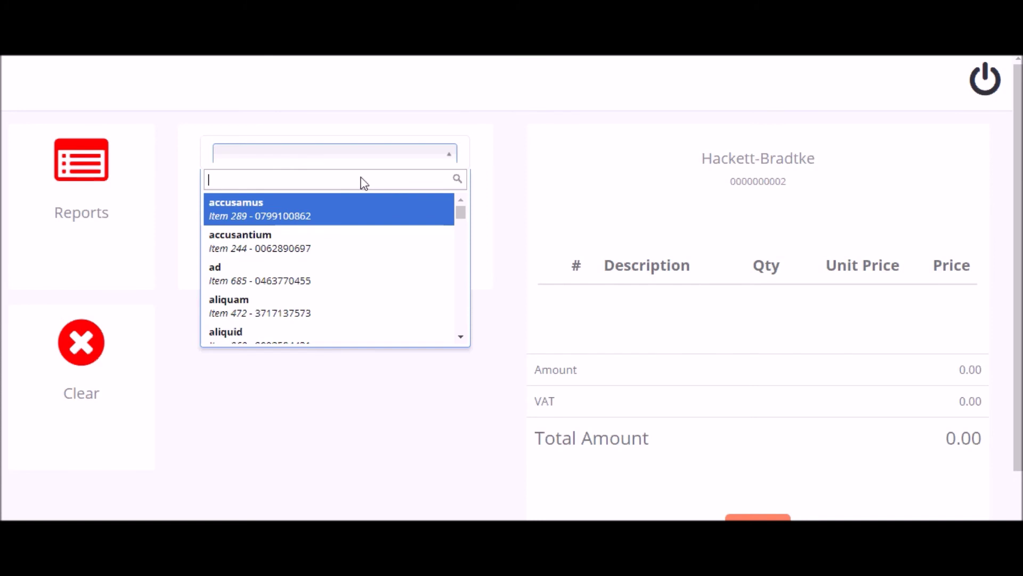
click(328, 241)
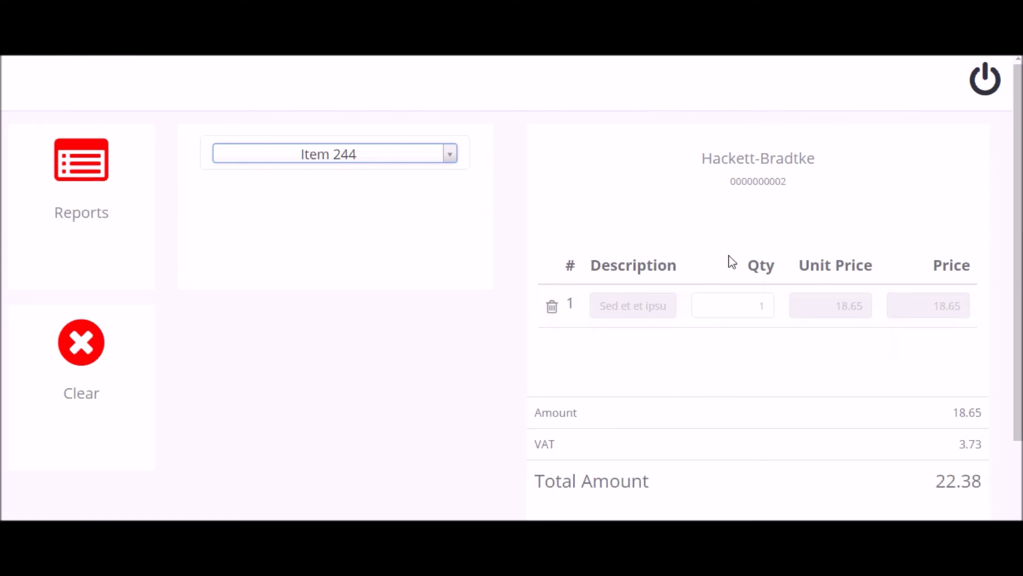
click(739, 314)
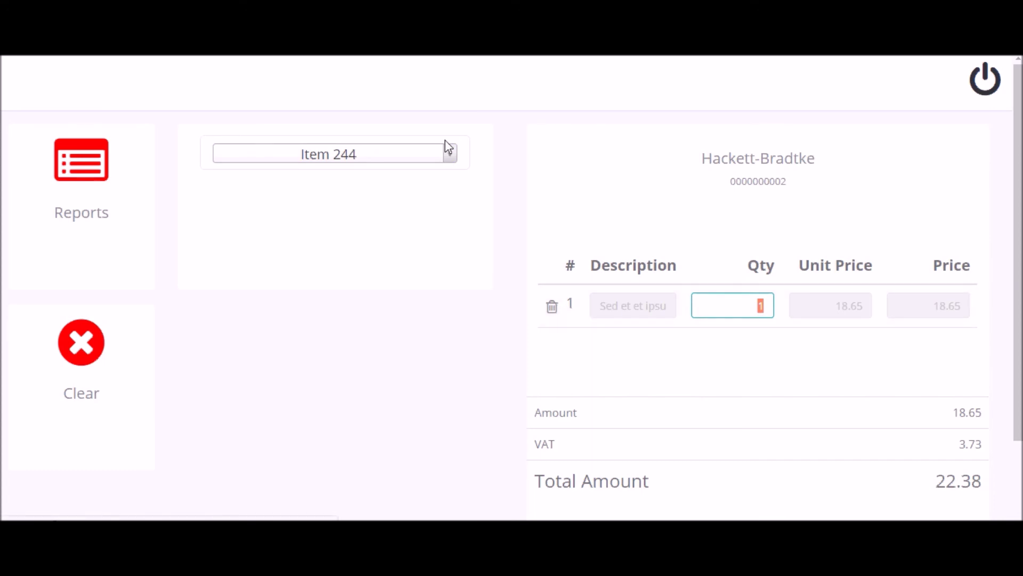
click(434, 155)
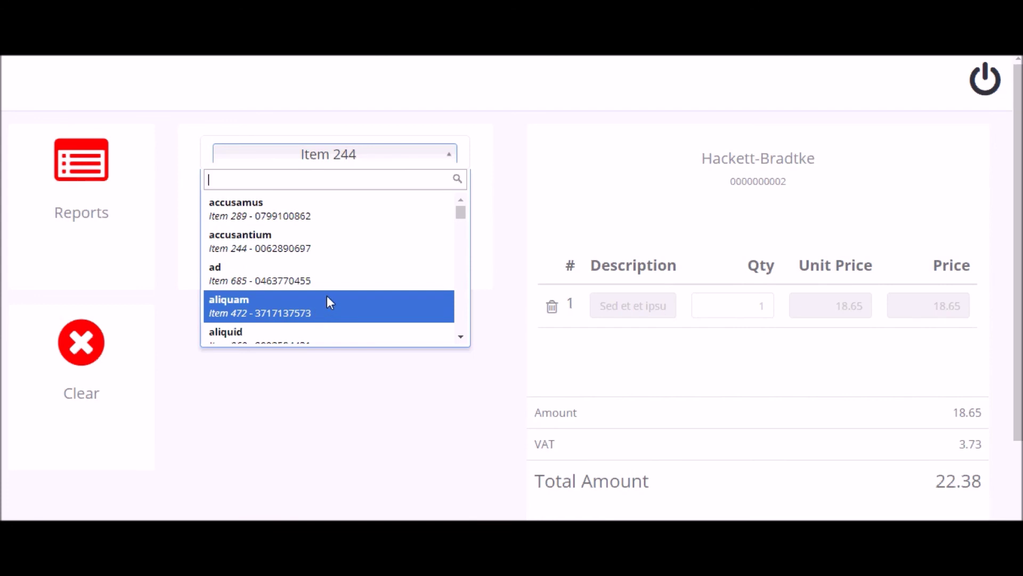
click(328, 302)
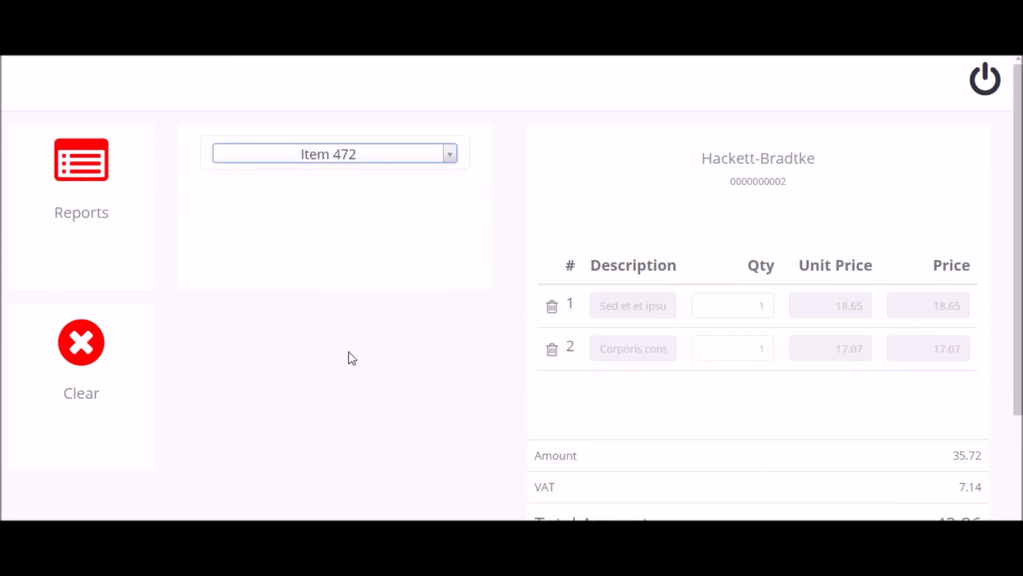
- Proceed to payment for the two-item sale and add a cash payment for the full amount due
scroll(350, 356, down, 3)
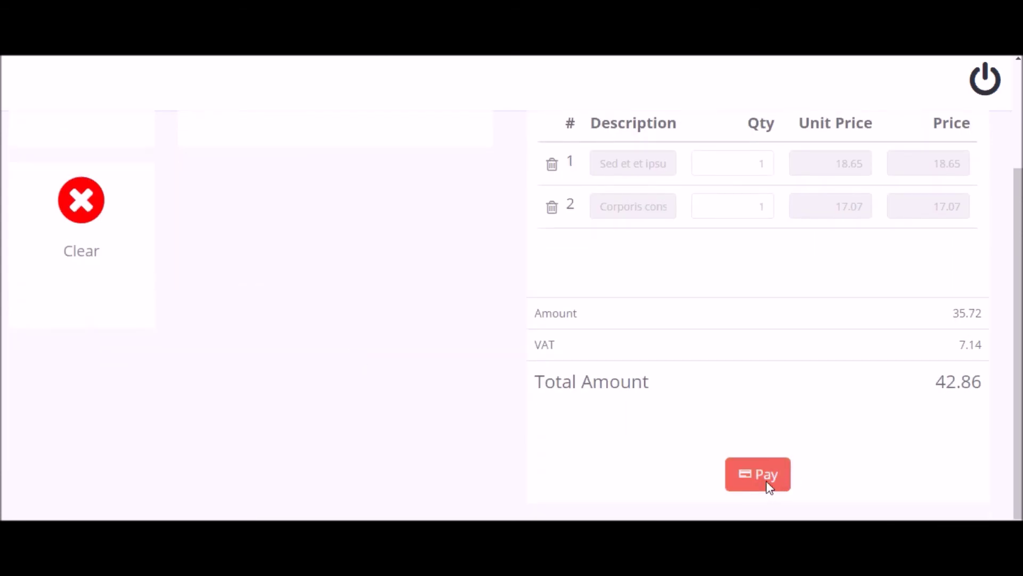
click(762, 476)
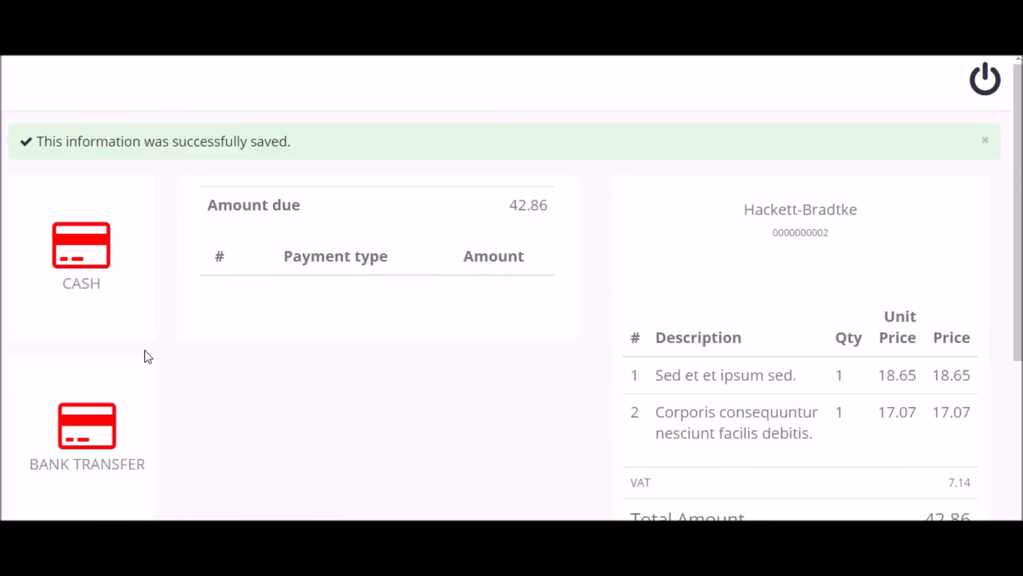
click(114, 291)
scroll(112, 290, down, 4)
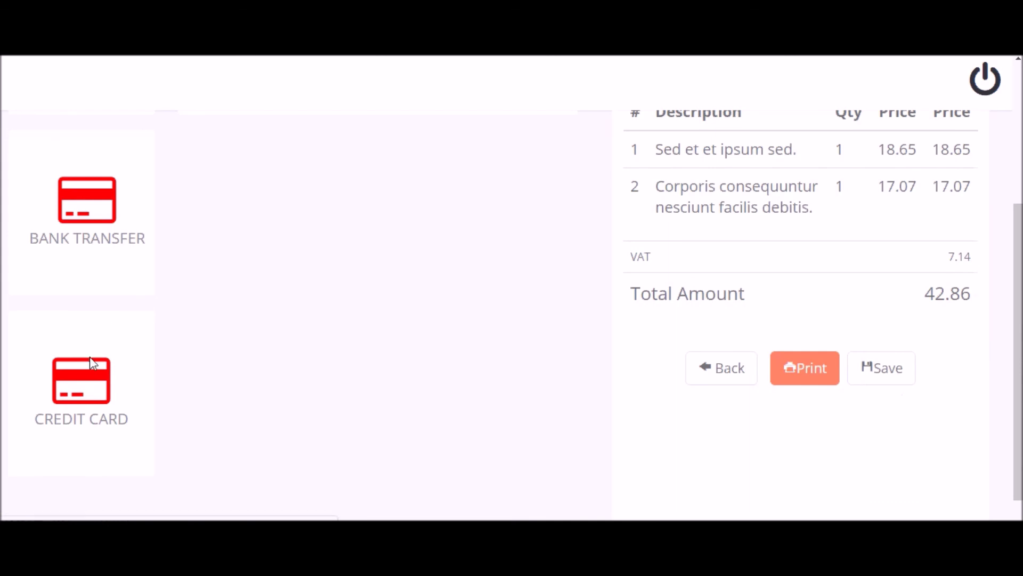
scroll(90, 357, up, 4)
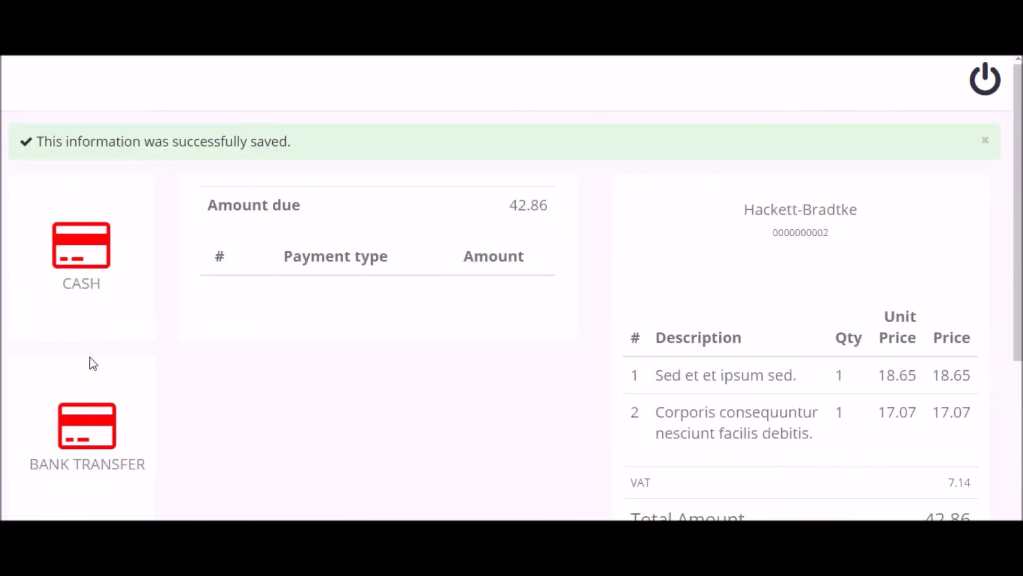
click(85, 262)
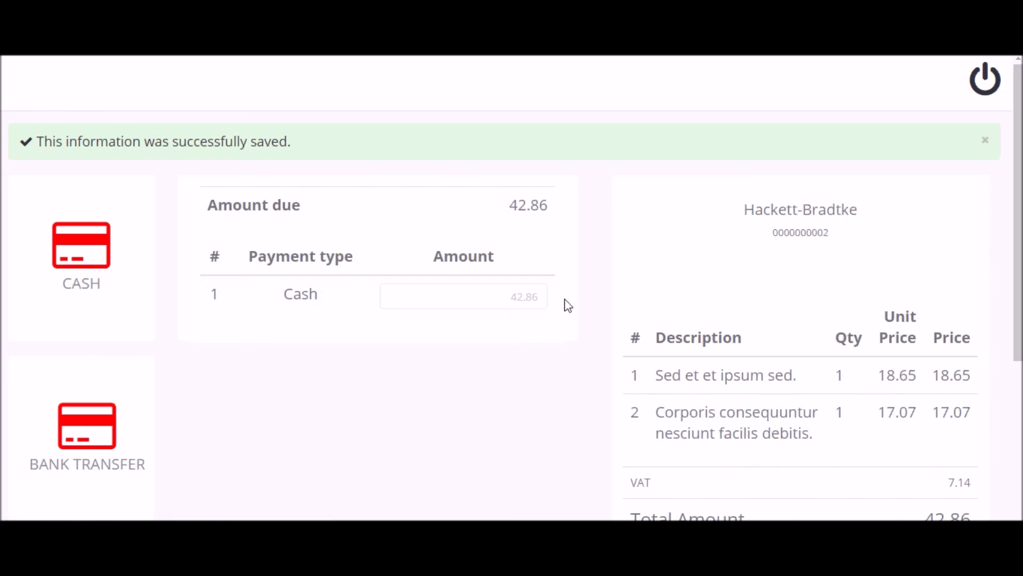
- Check the print and save options under the sale total and log out of the sales terminal
scroll(567, 304, down, 5)
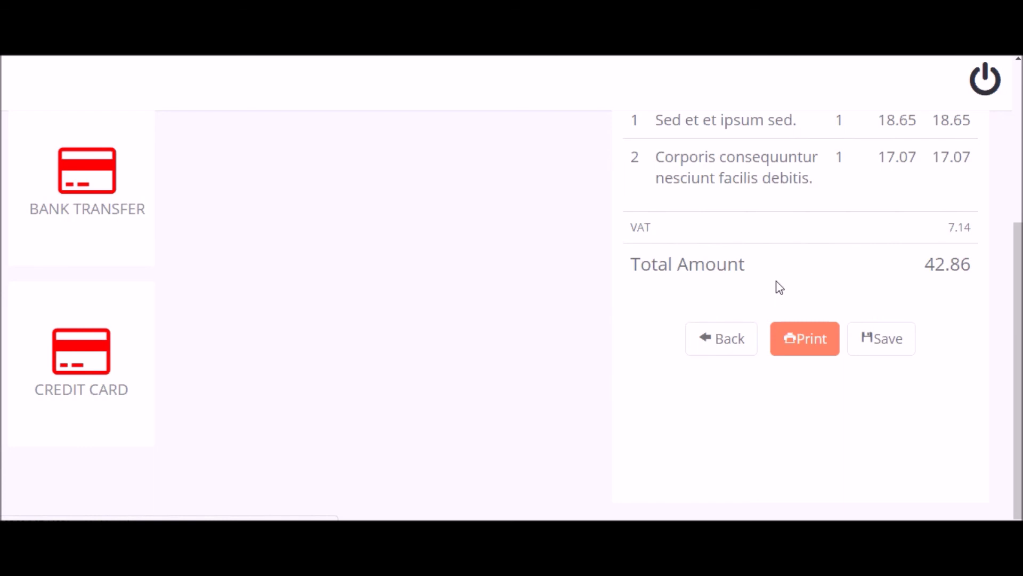
click(984, 84)
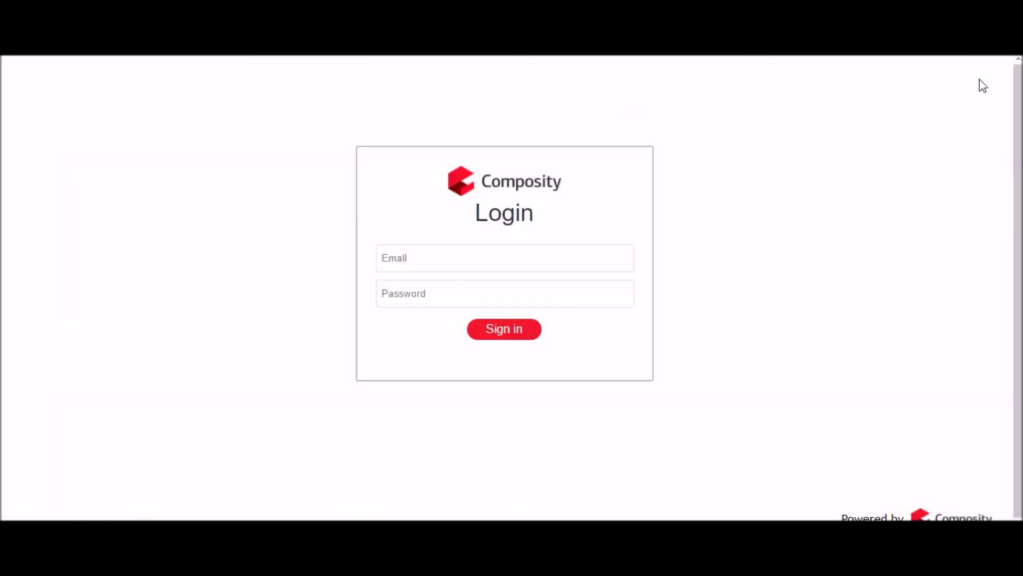